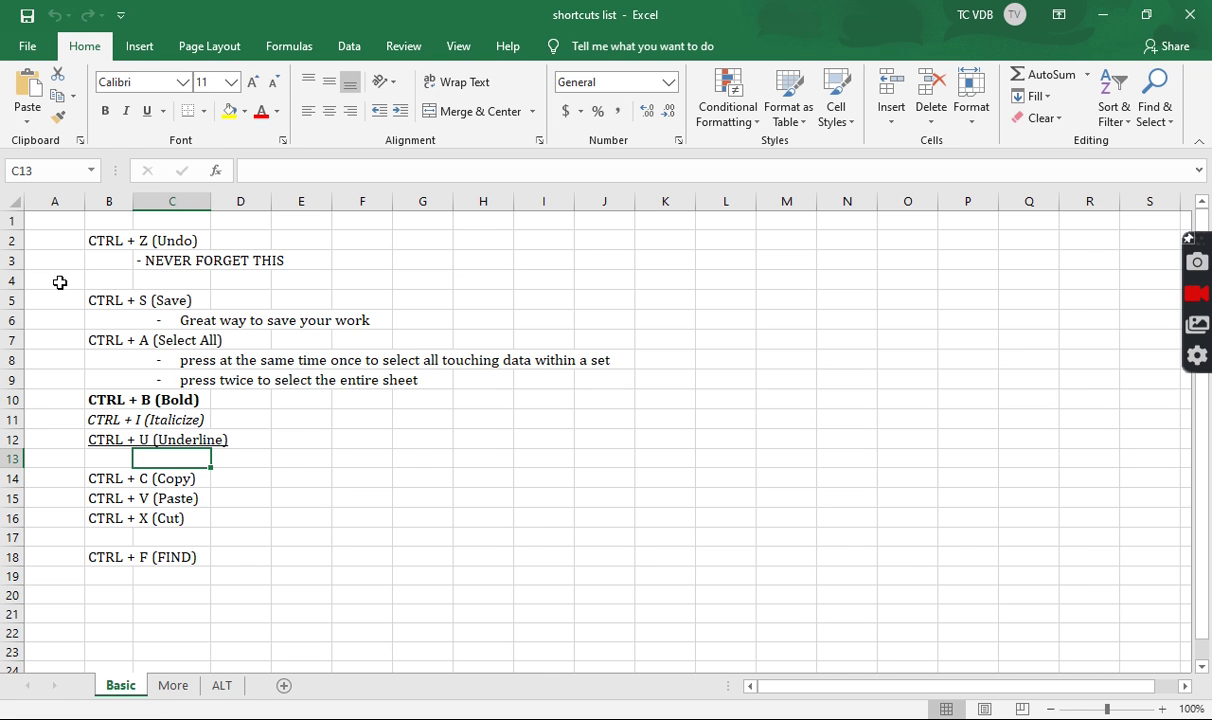
Switch to the More sheet and select the entire row 3 from cell B3
left_click(172, 688)
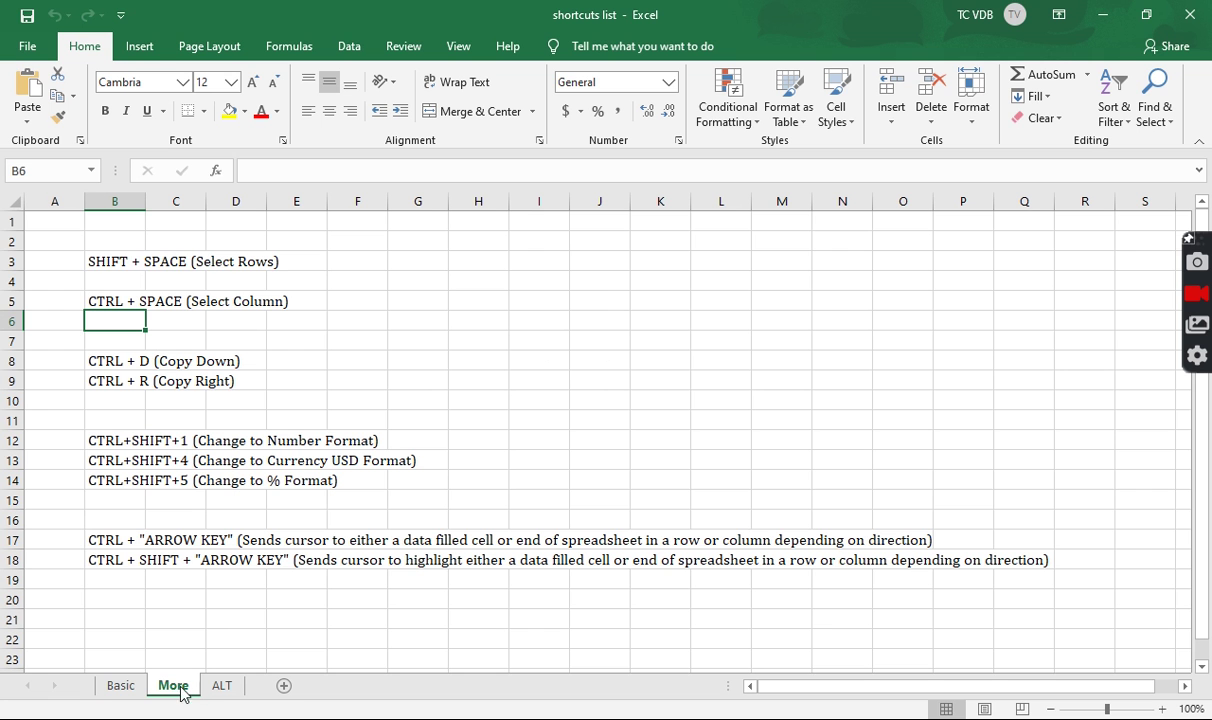
left_click(113, 264)
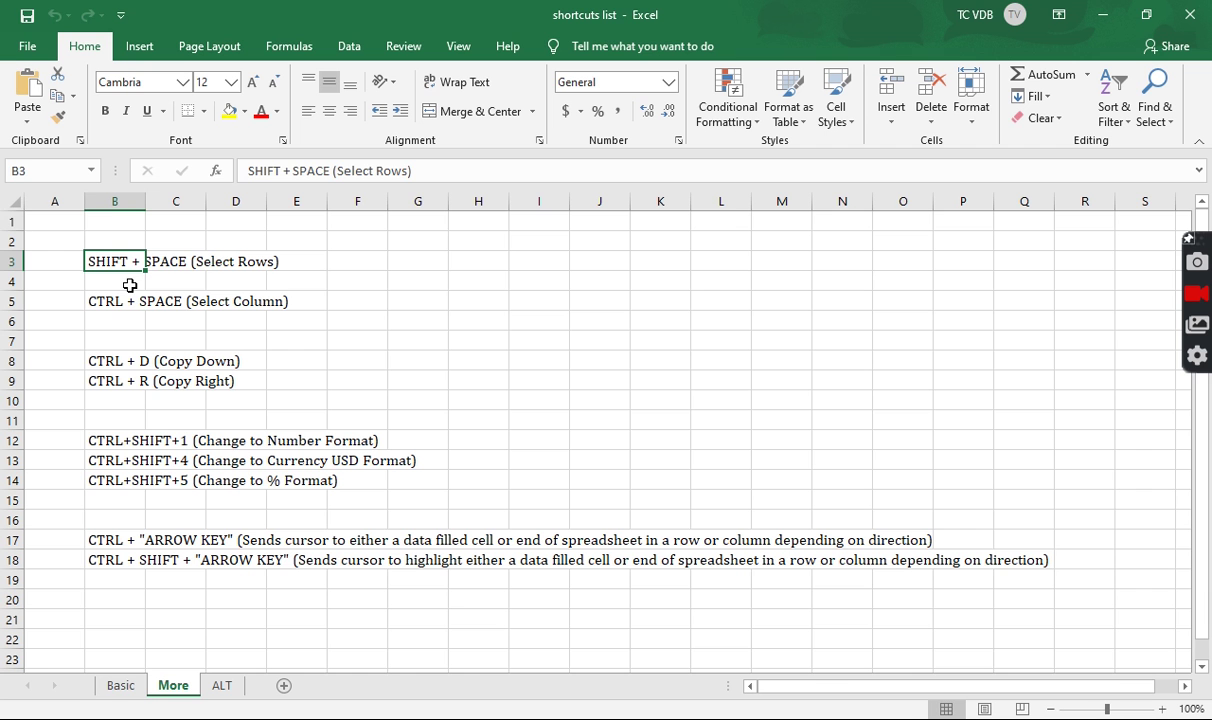
left_click_drag(425, 262, 944, 273)
left_click(14, 261)
left_click(119, 261)
key("shift+space")
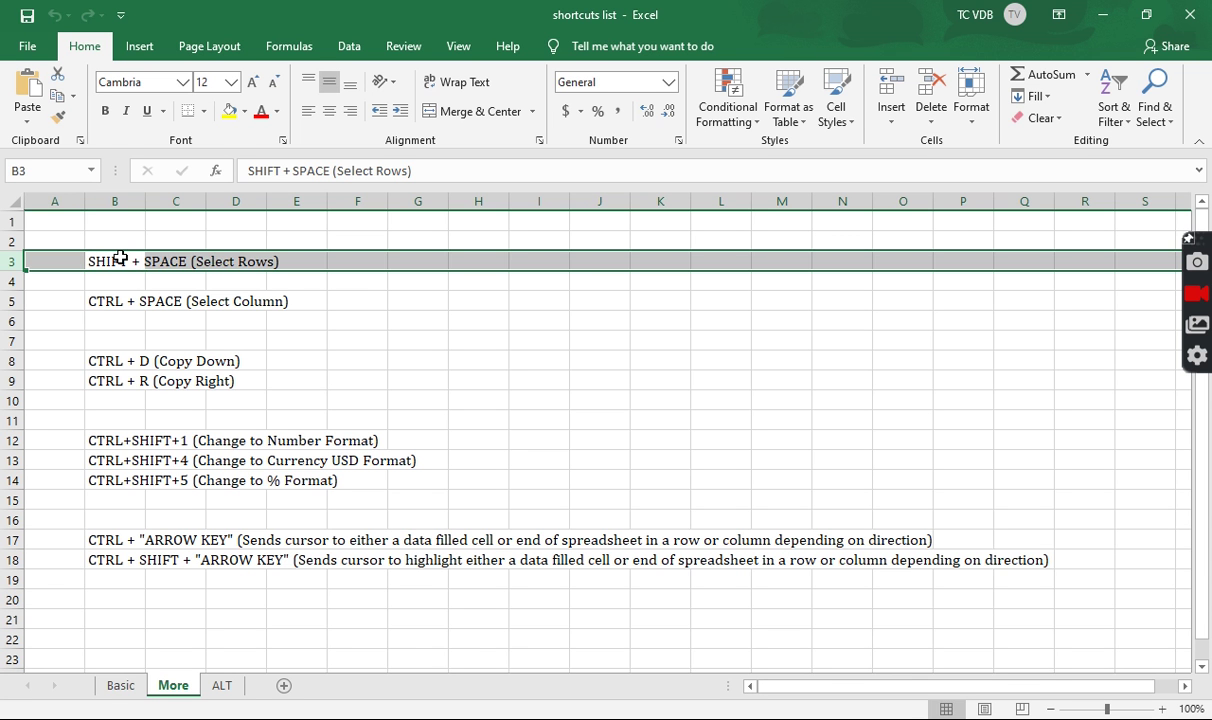
Select the entire column B, starting from cell B5
key("Down")
key("Down")
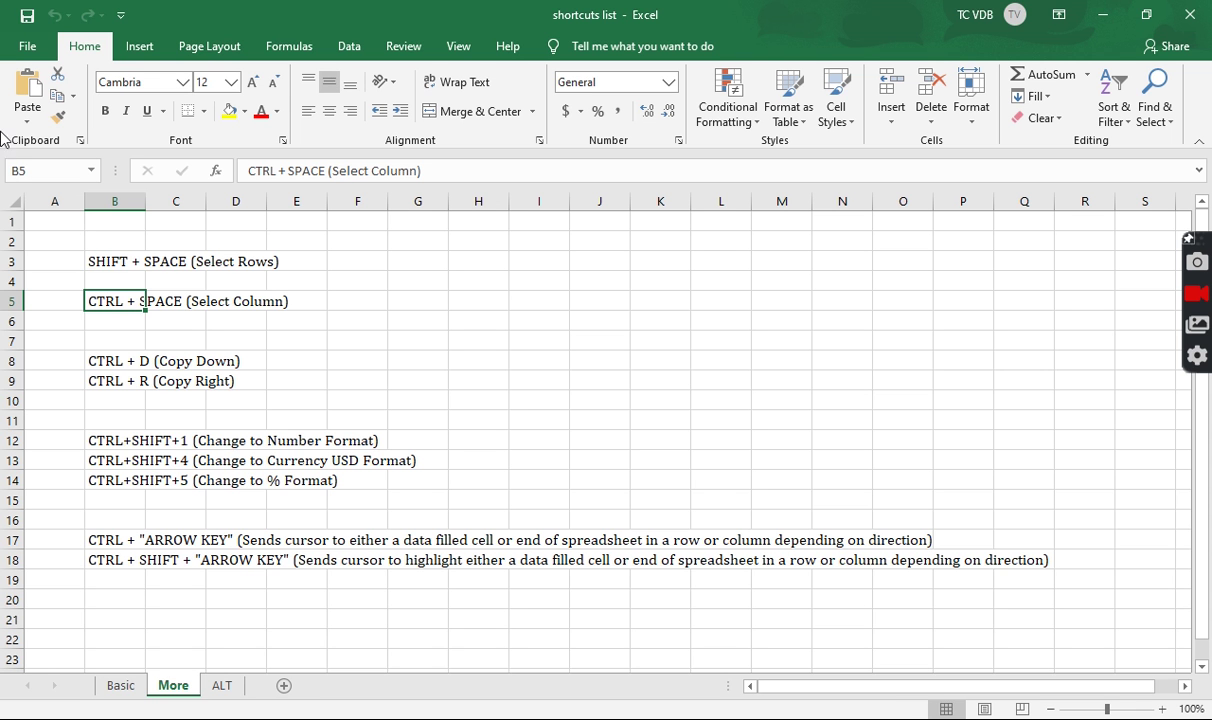
left_click(135, 200)
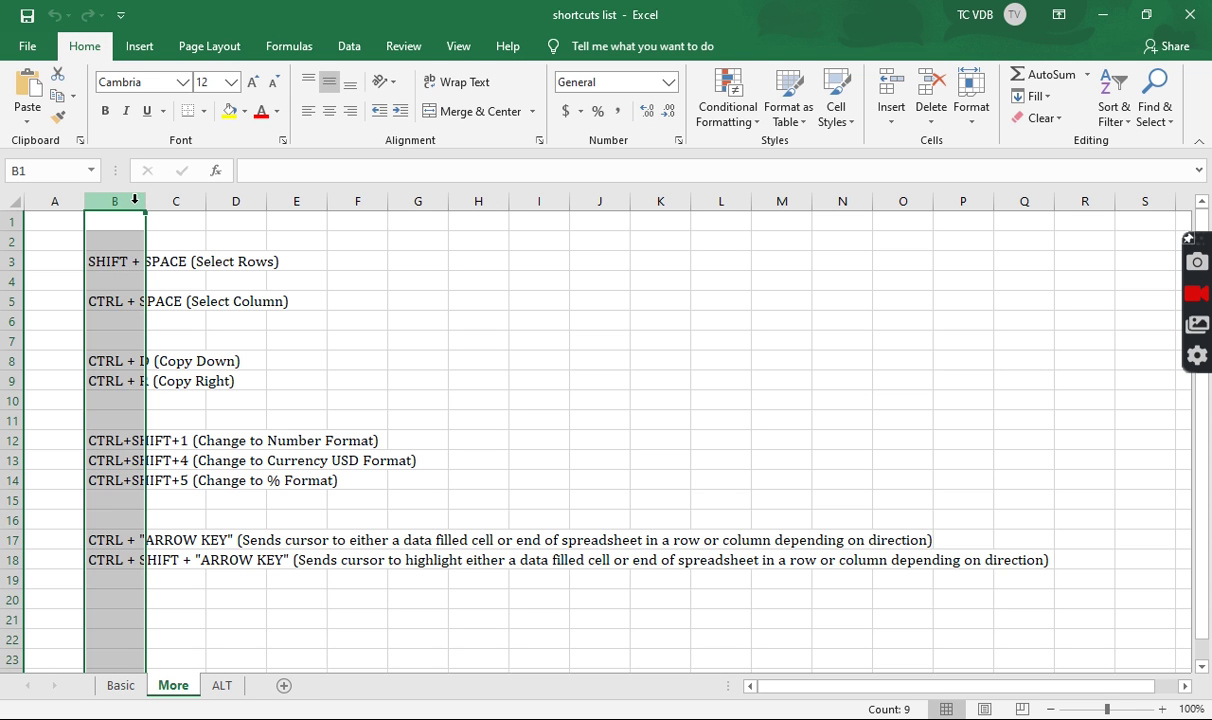
left_click(243, 201)
left_click(110, 302)
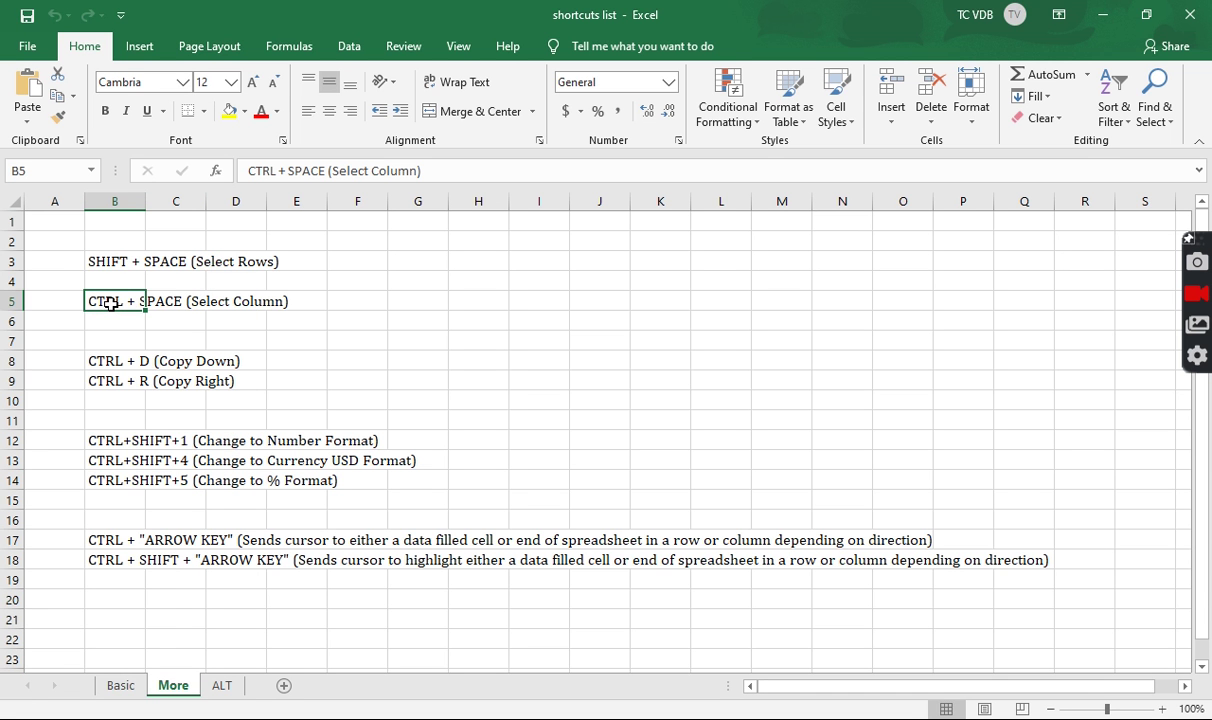
key("ctrl+space")
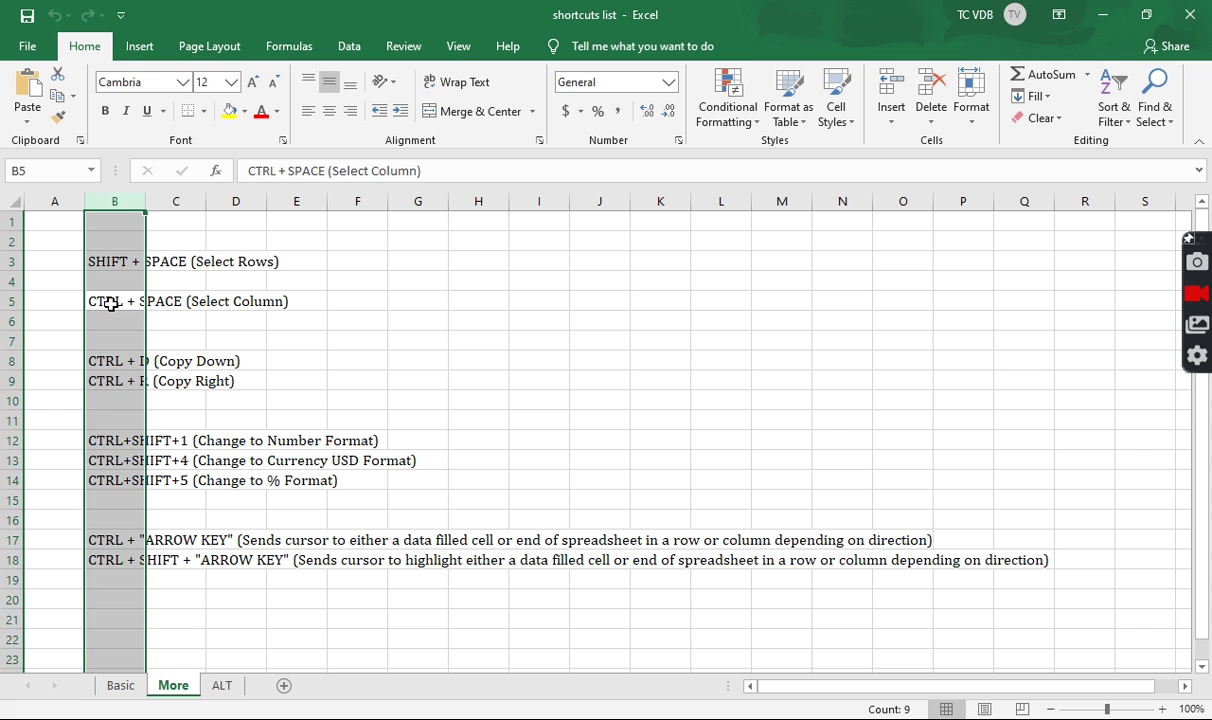
Copy the entry in B8, paste it into B10, and clear the pasted cell
key("Down")
key("Down")
key("Down")
key("Down")
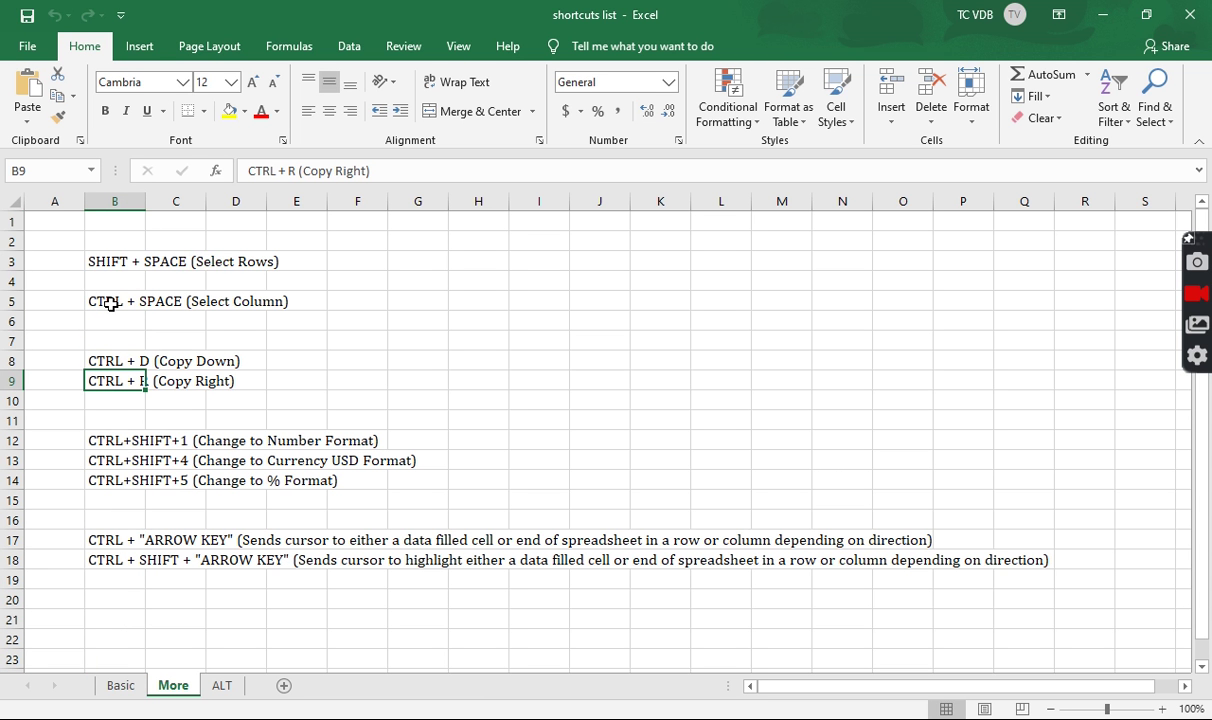
key("Up")
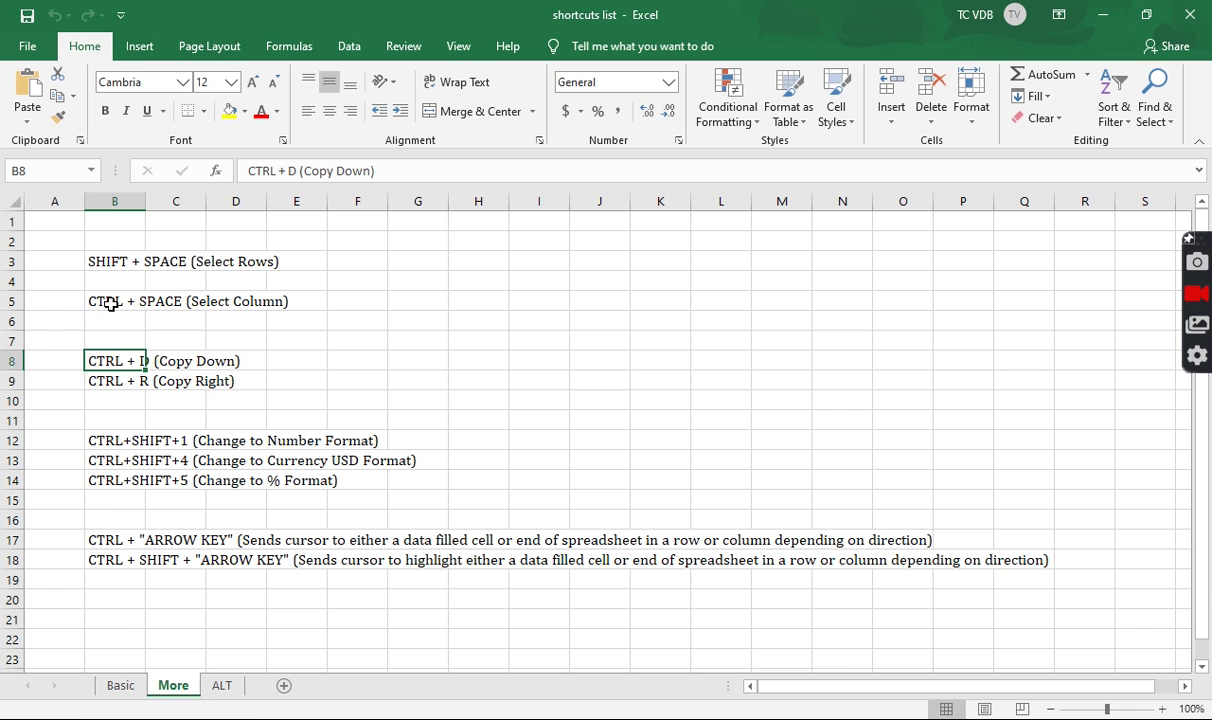
key("ctrl+c")
key("Down")
key("Down")
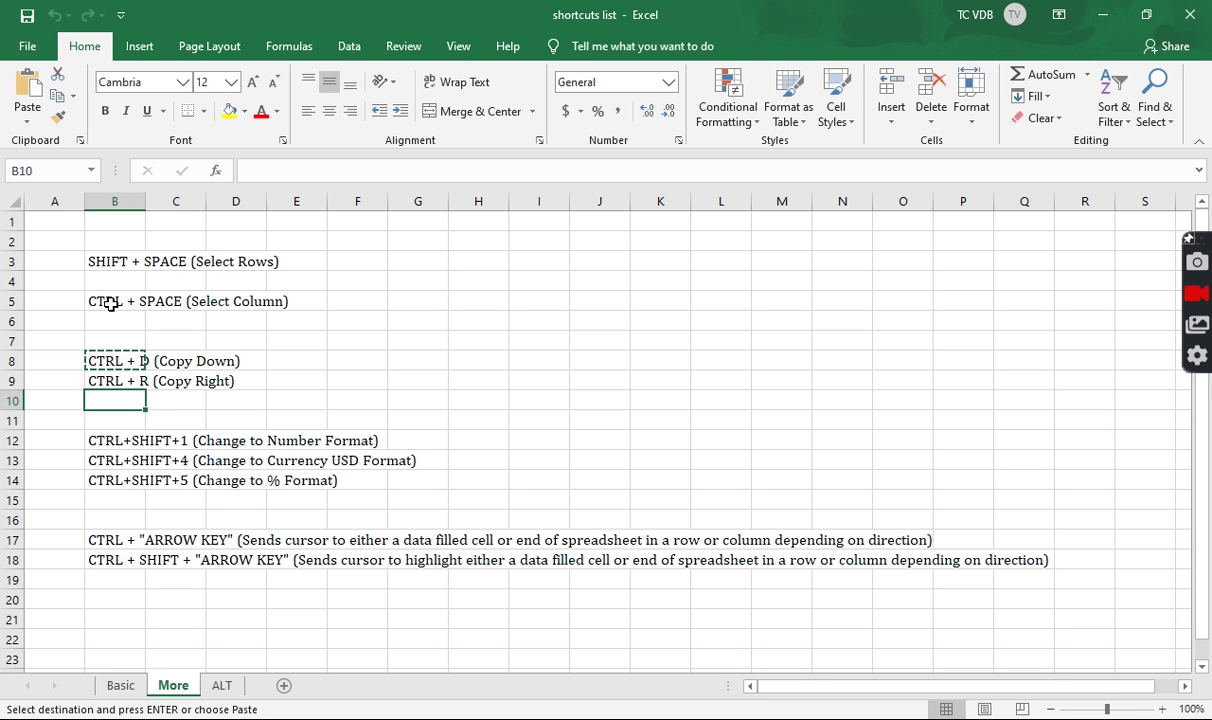
key("ctrl+v")
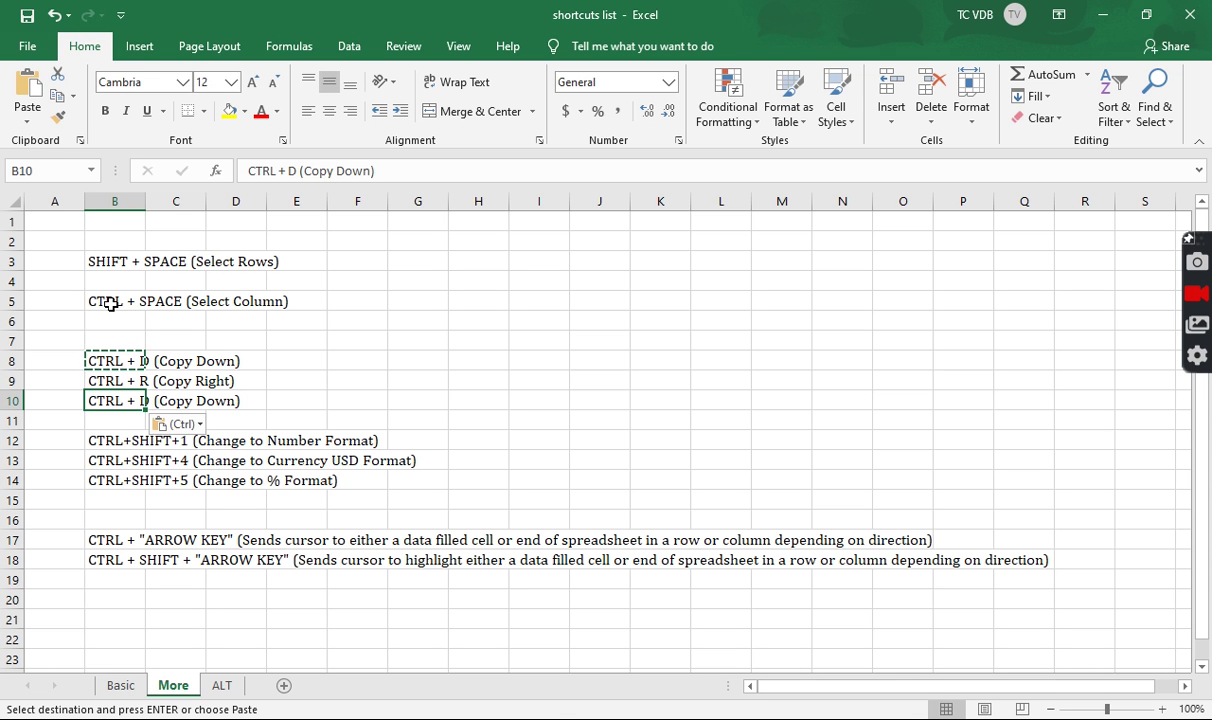
key("Delete")
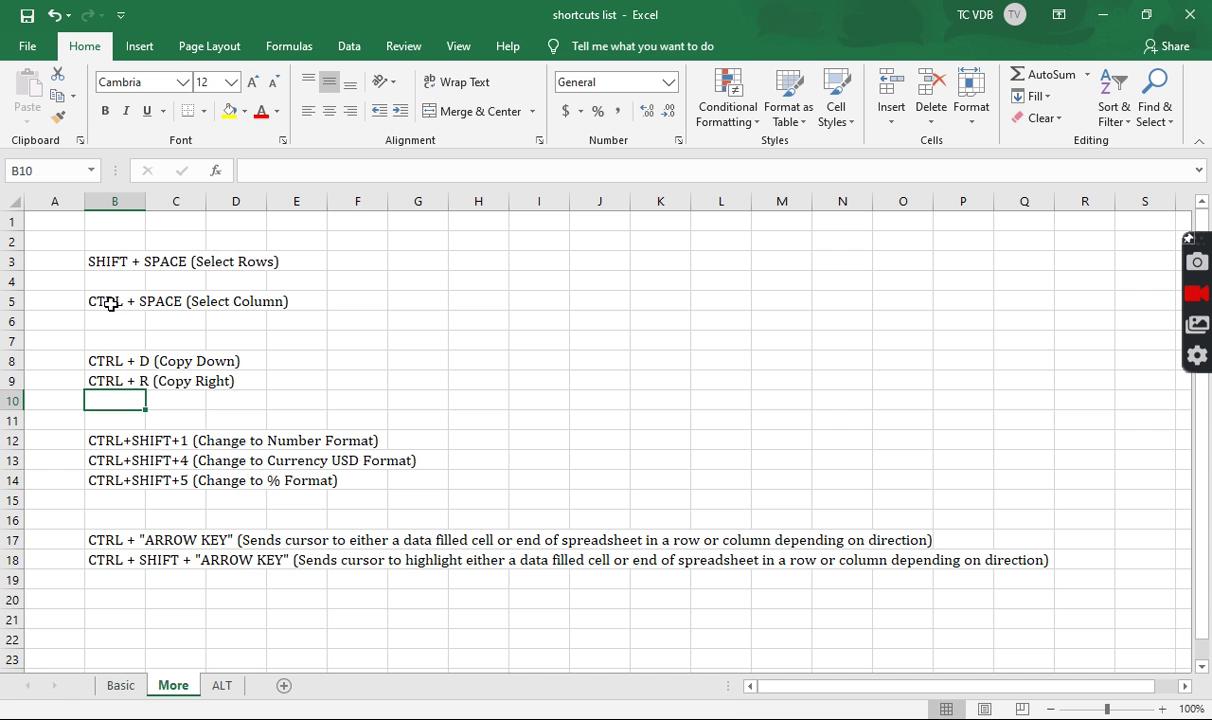
Fill cell B9 with the content of the cell above and undo the fill
key("Up")
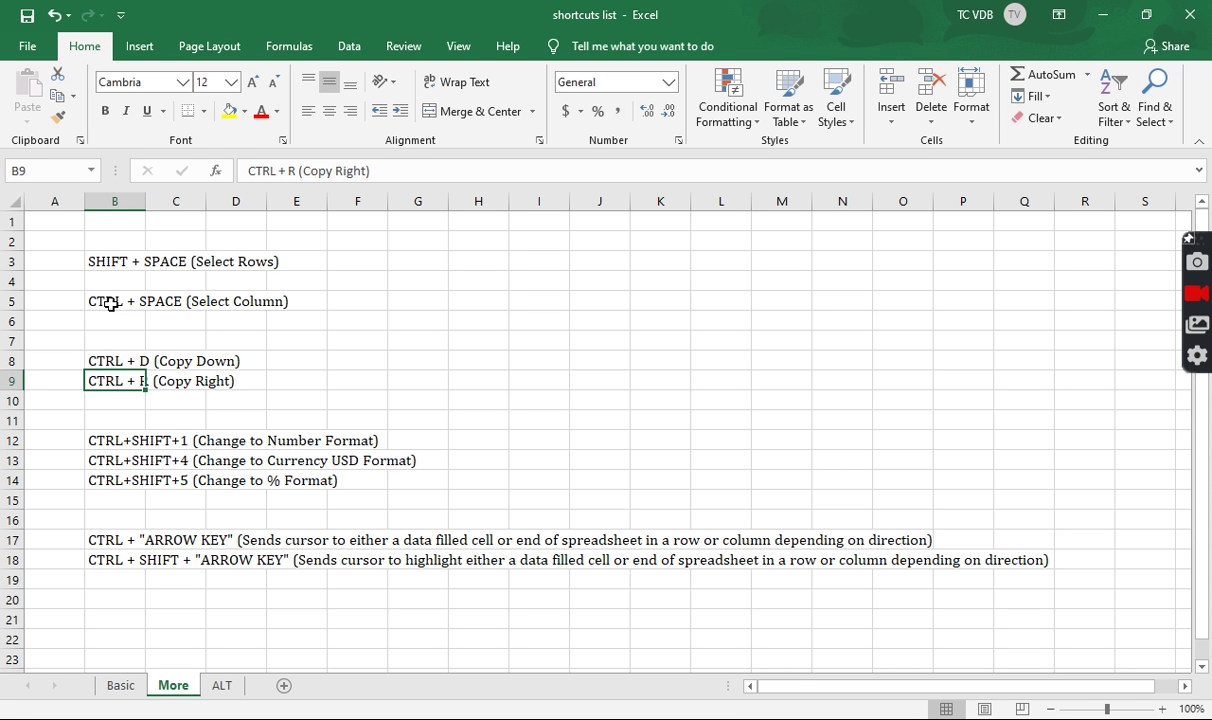
key("ctrl+d")
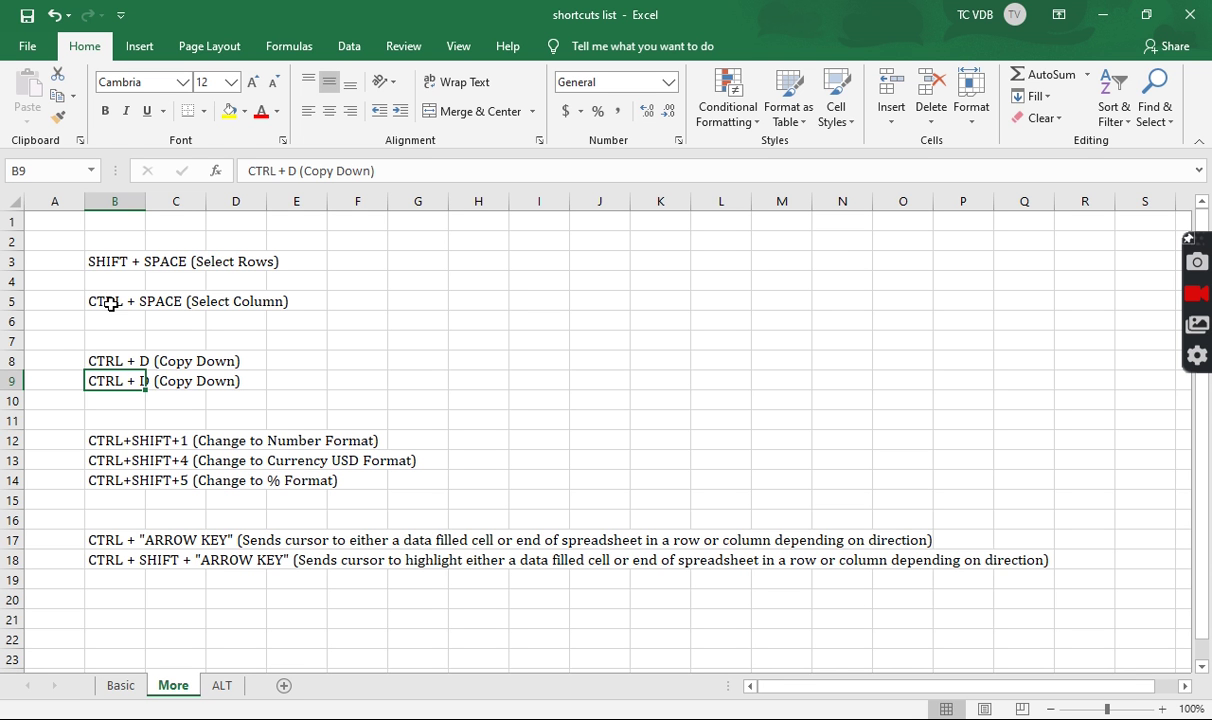
key("ctrl+z")
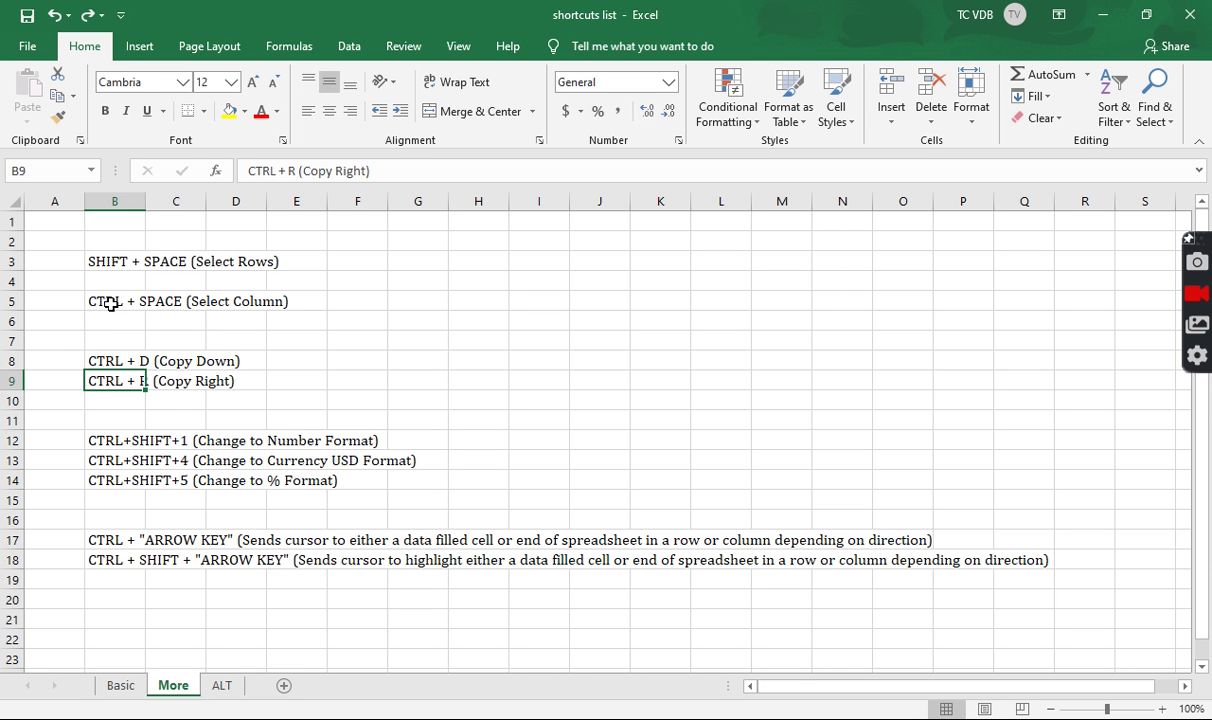
Fill cell C9 with the content of B9 on its left, then clear C9 again
key("Right")
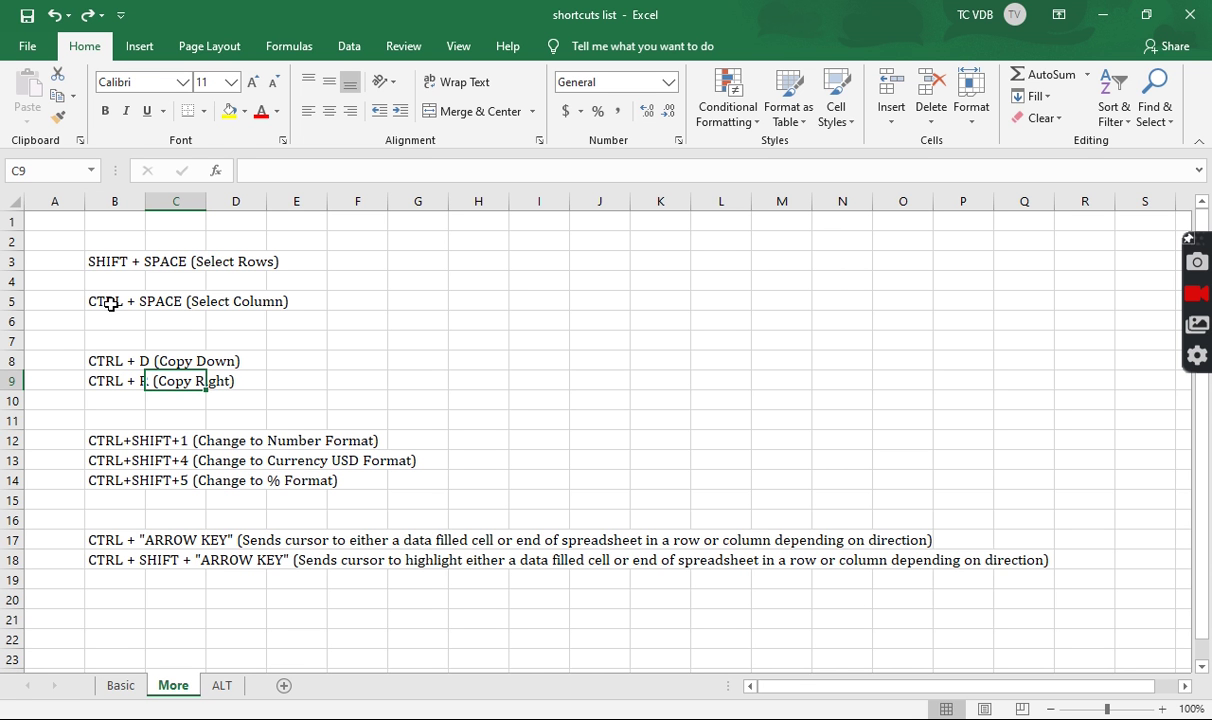
key("ctrl+r")
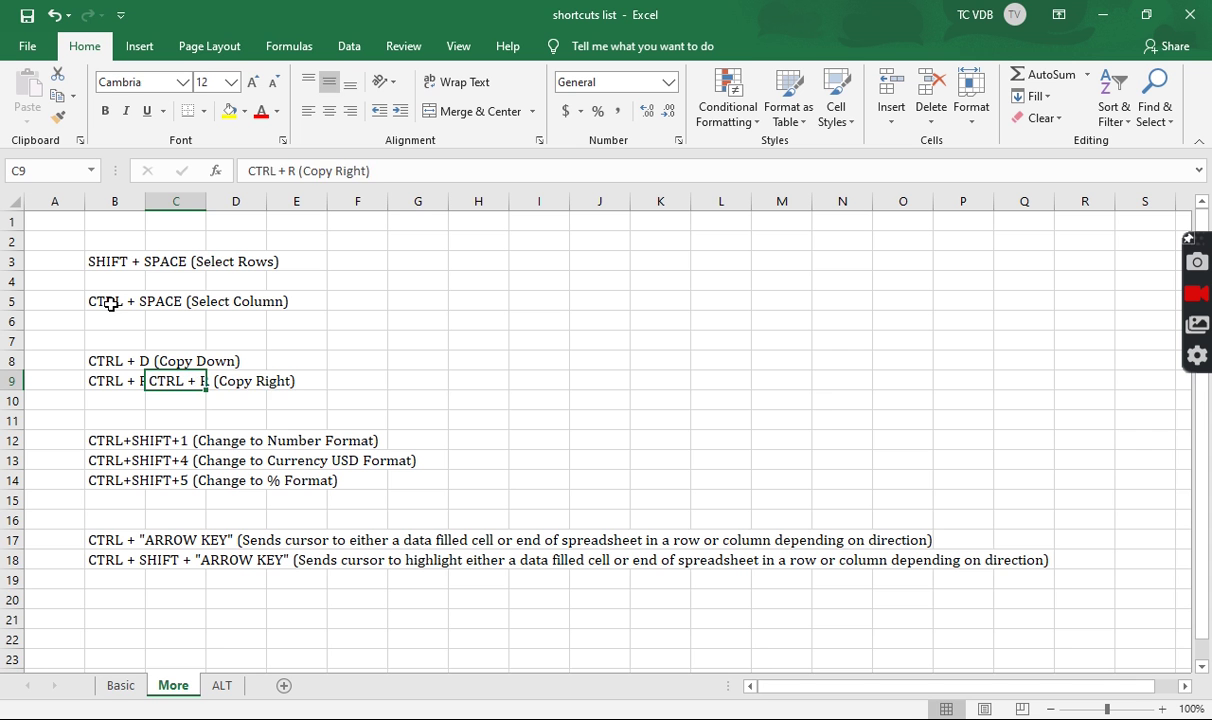
key("Right")
key("Right")
key("Right")
key("Right")
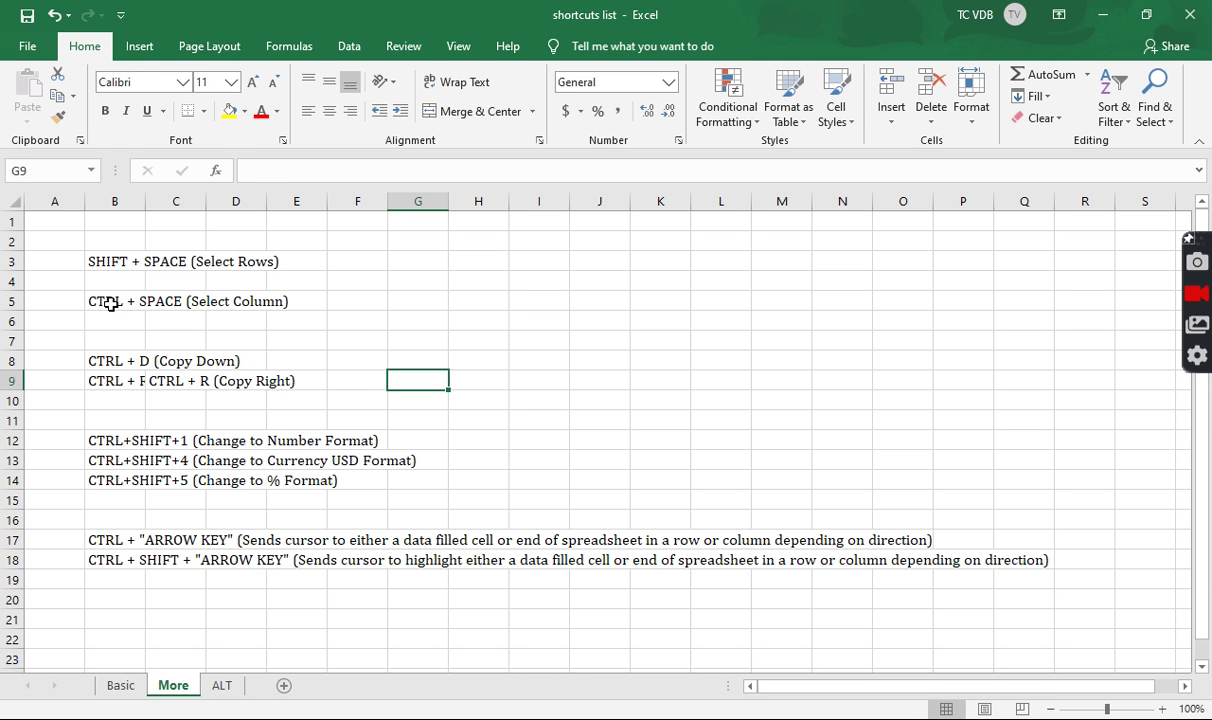
key("Left")
key("Left")
key("Left")
key("Left")
key("Left")
key("Right")
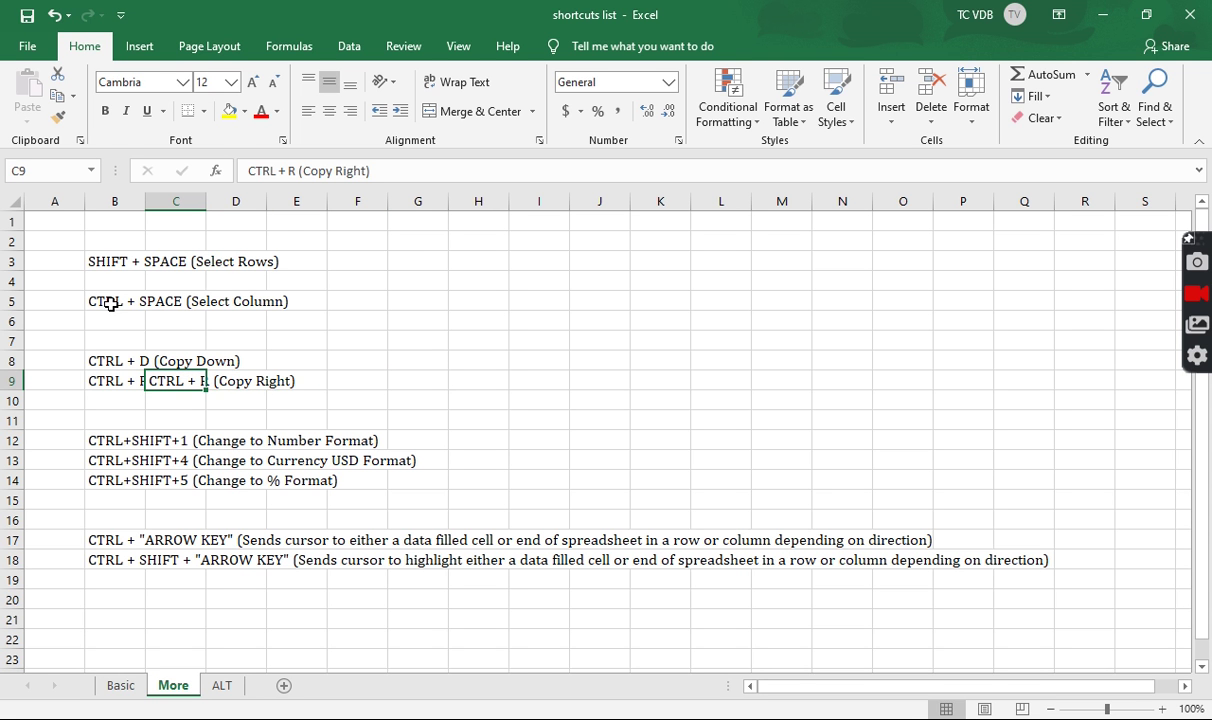
key("Delete")
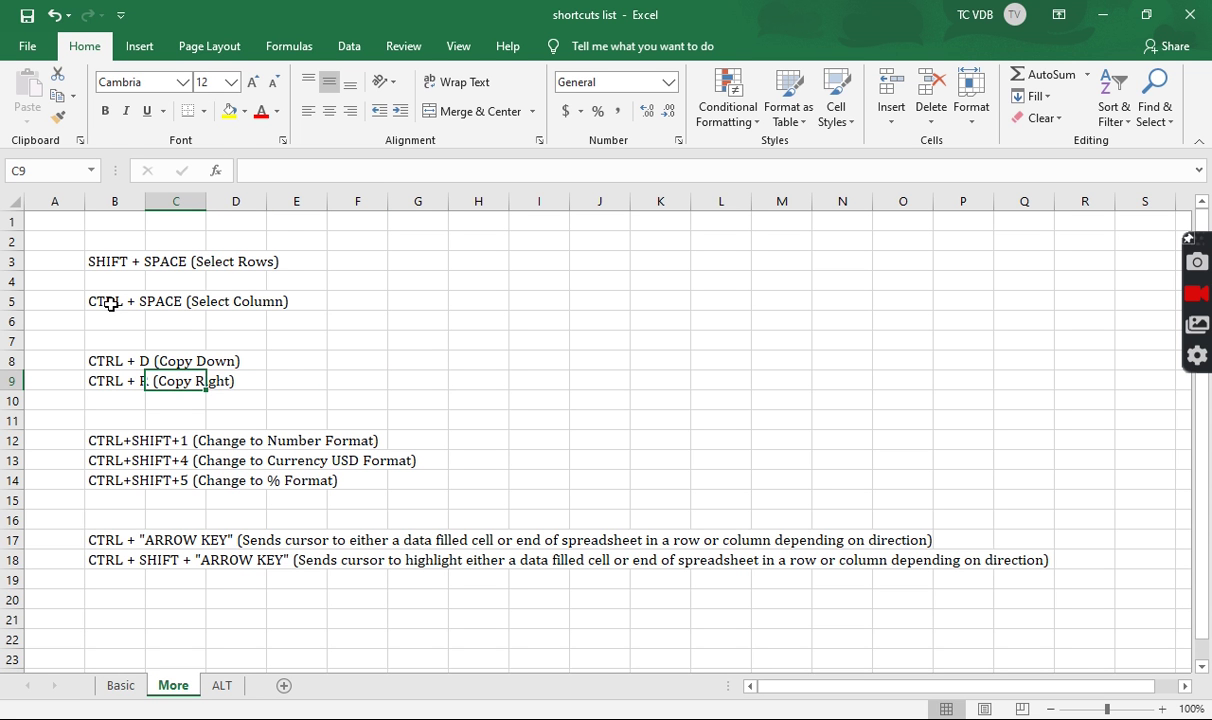
Enter 120 in cell F12, beside the number format shortcut
key("Down")
key("Left")
key("Right")
key("Left")
key("Down")
key("Down")
key("Down")
key("Down")
key("Up")
key("Up")
key("Right")
key("Right")
key("Right")
key("Right")
type("120")
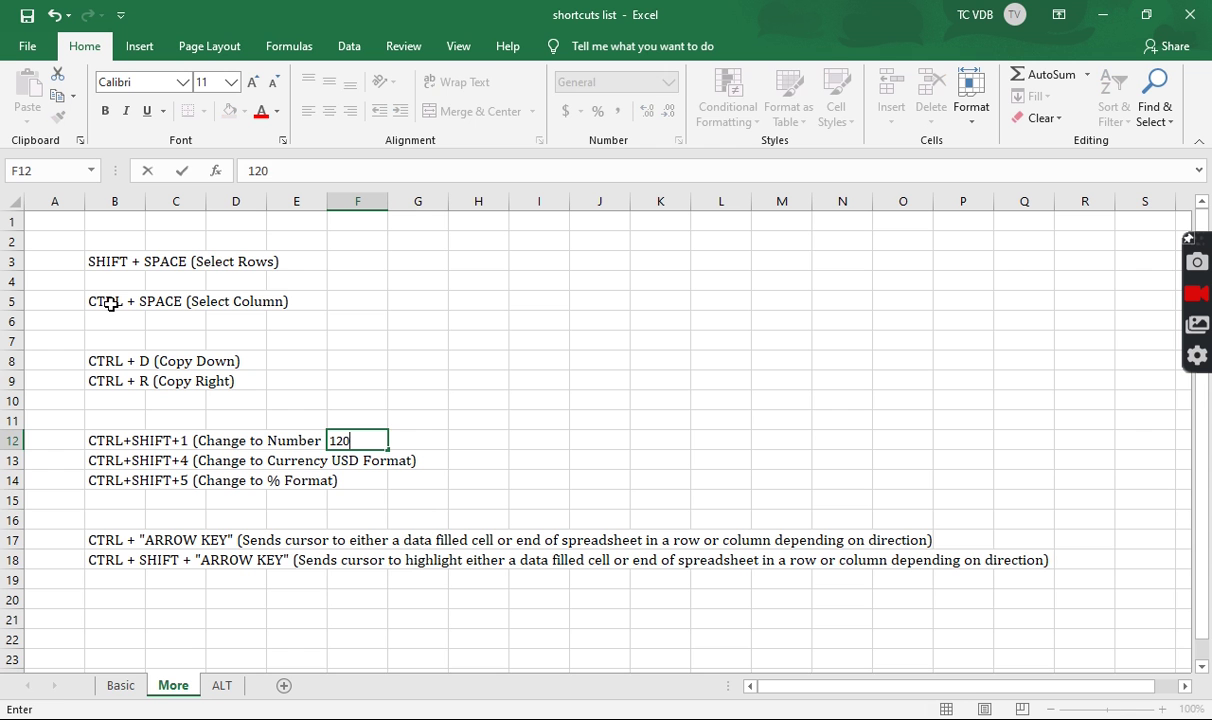
key("Return")
Apply the Number format to the value in cell F12
key("Down")
key("Up")
key("Up")
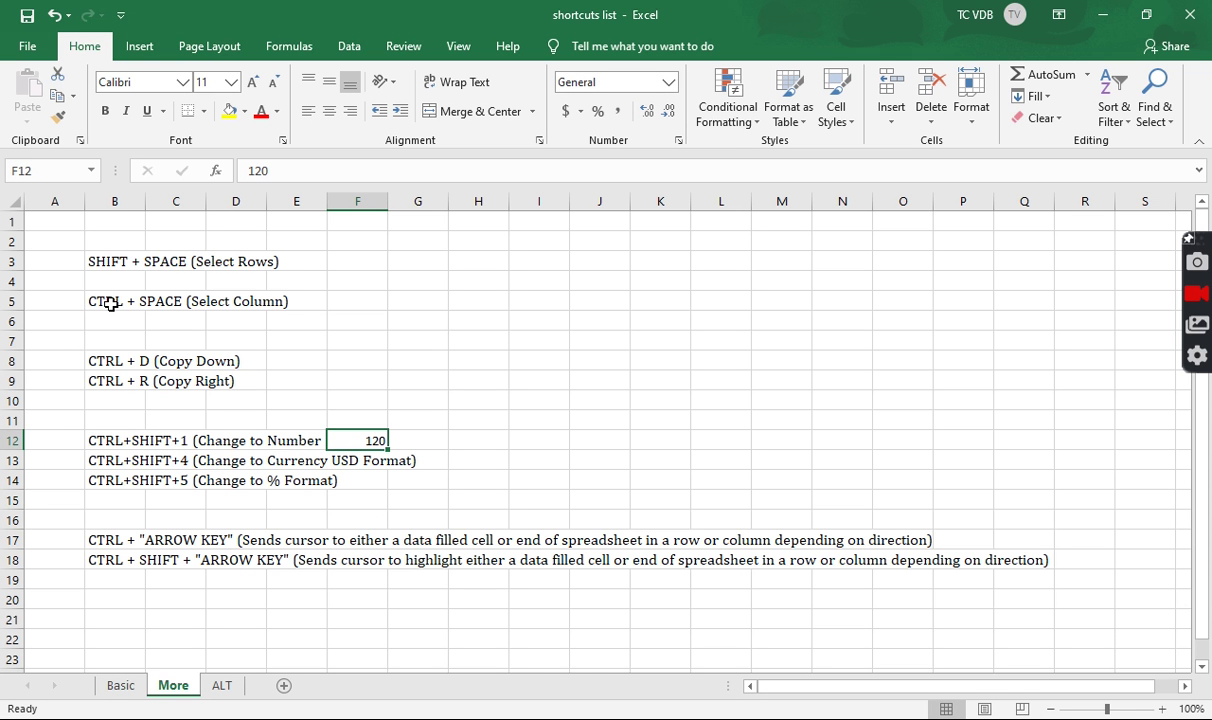
key("ctrl+shift+1")
Fill cell F13 from the value above and apply the Currency format to it
key("Down")
key("ctrl+d")
key("Down")
key("Up")
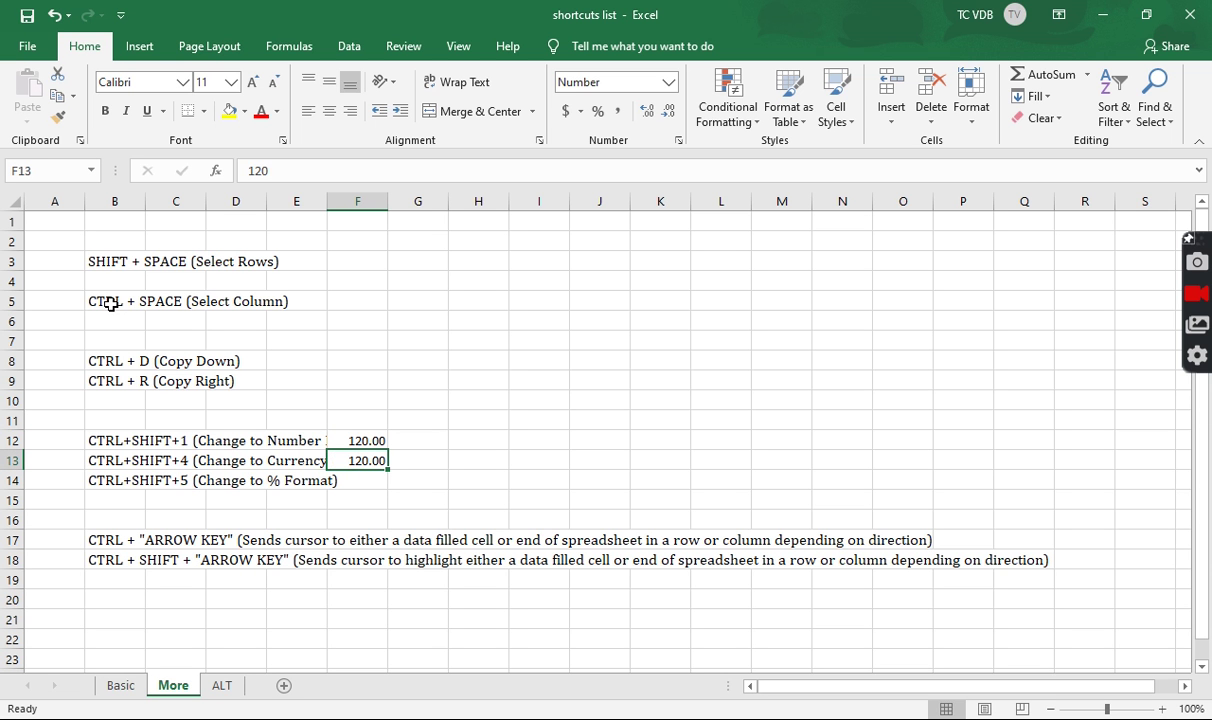
key("Left")
key("Left")
key("Left")
key("Right")
key("Right")
key("Right")
key("Right")
key("Left")
key("ctrl+shift+4")
Fill cell F14 from the value above and apply the Percentage format to it
key("Down")
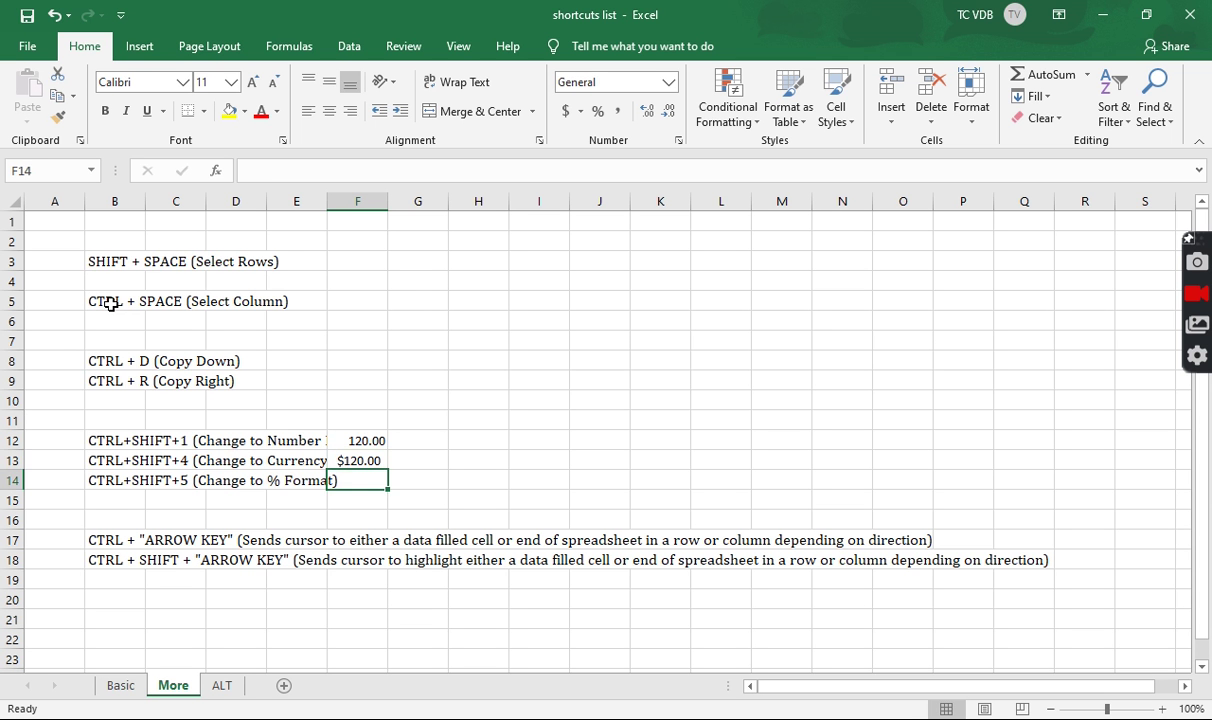
key("ctrl+d")
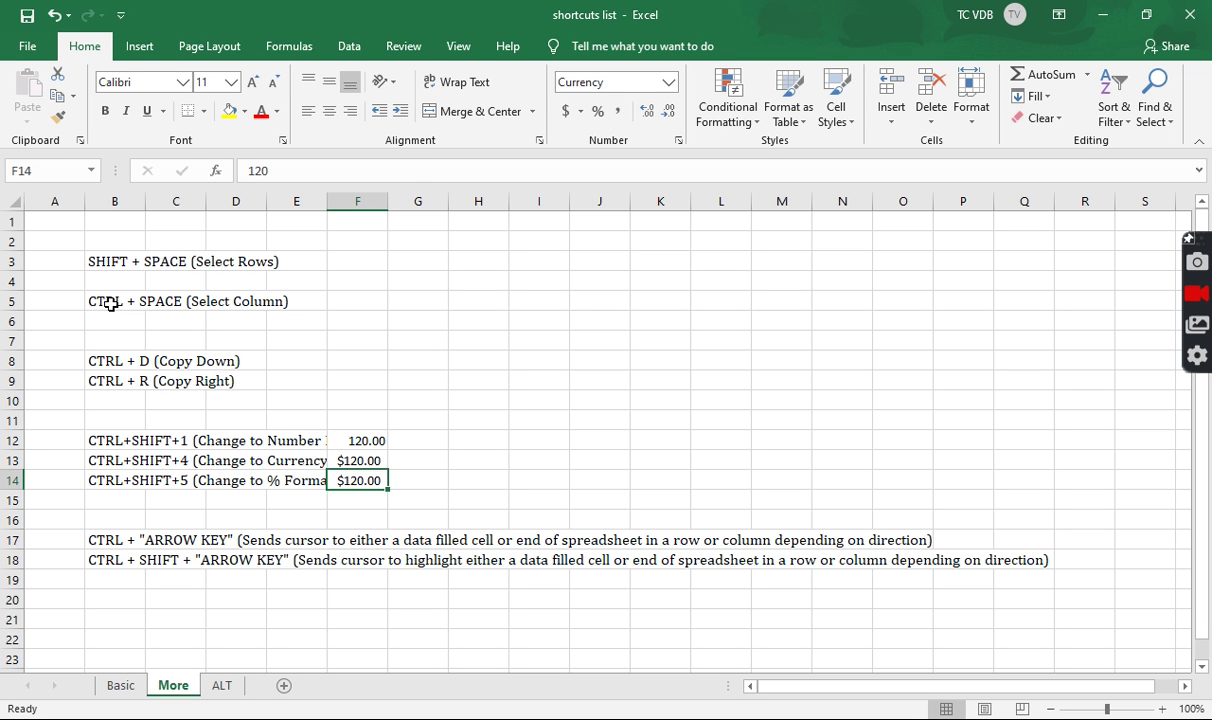
key("ctrl+shift+5")
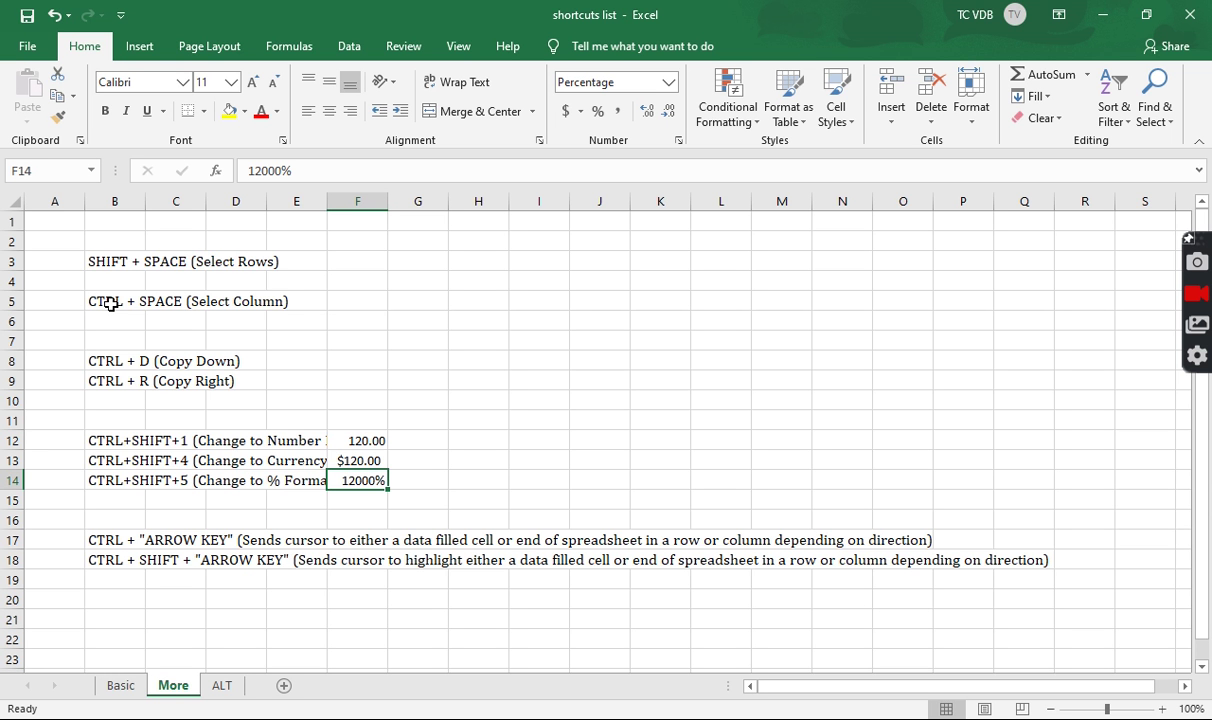
Jump from A17 to the sheet's last column along row 17 and back to the filled cell B17
key("Down")
key("Down")
key("Down")
key("Left")
key("Left")
key("Left")
key("Left")
key("Down")
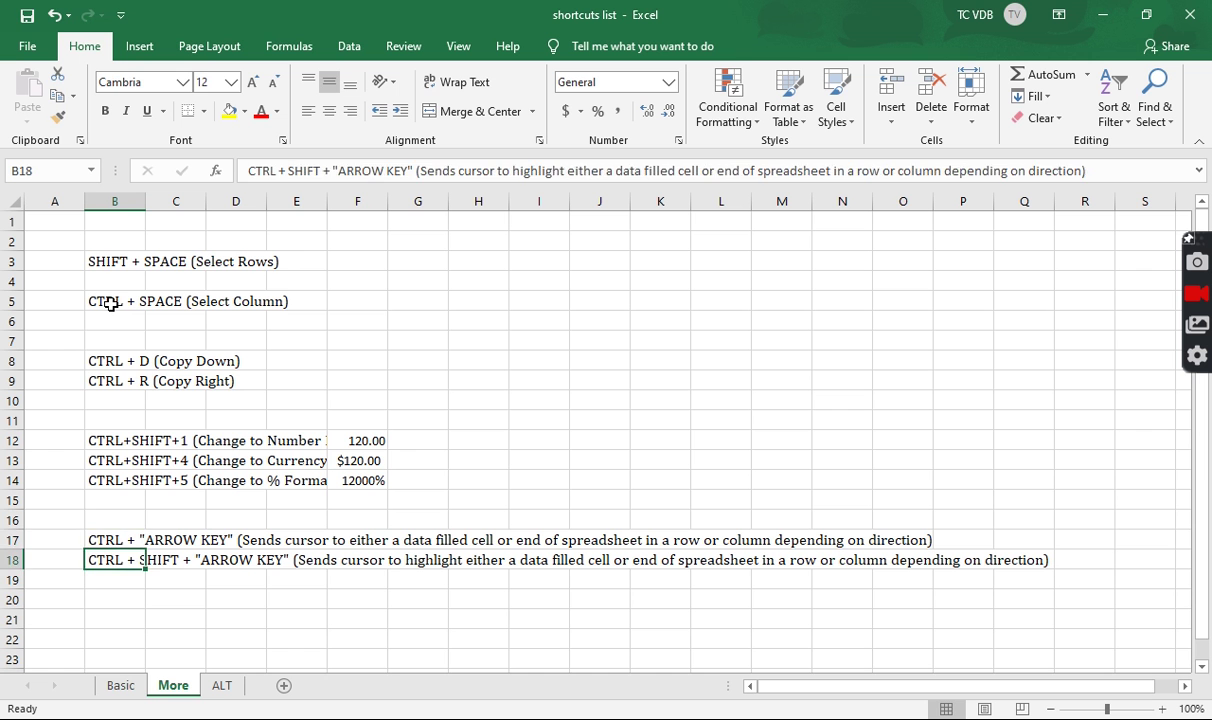
key("Up")
key("Up")
key("Down")
key("Down")
key("Up")
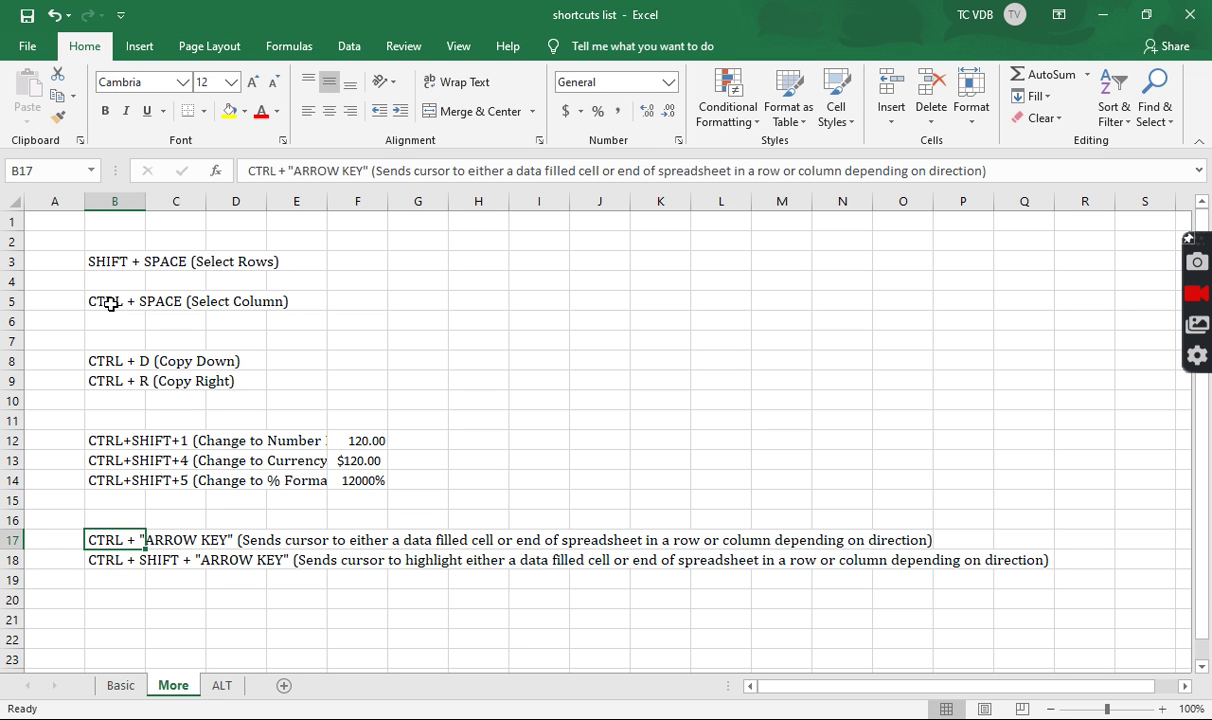
key("Left")
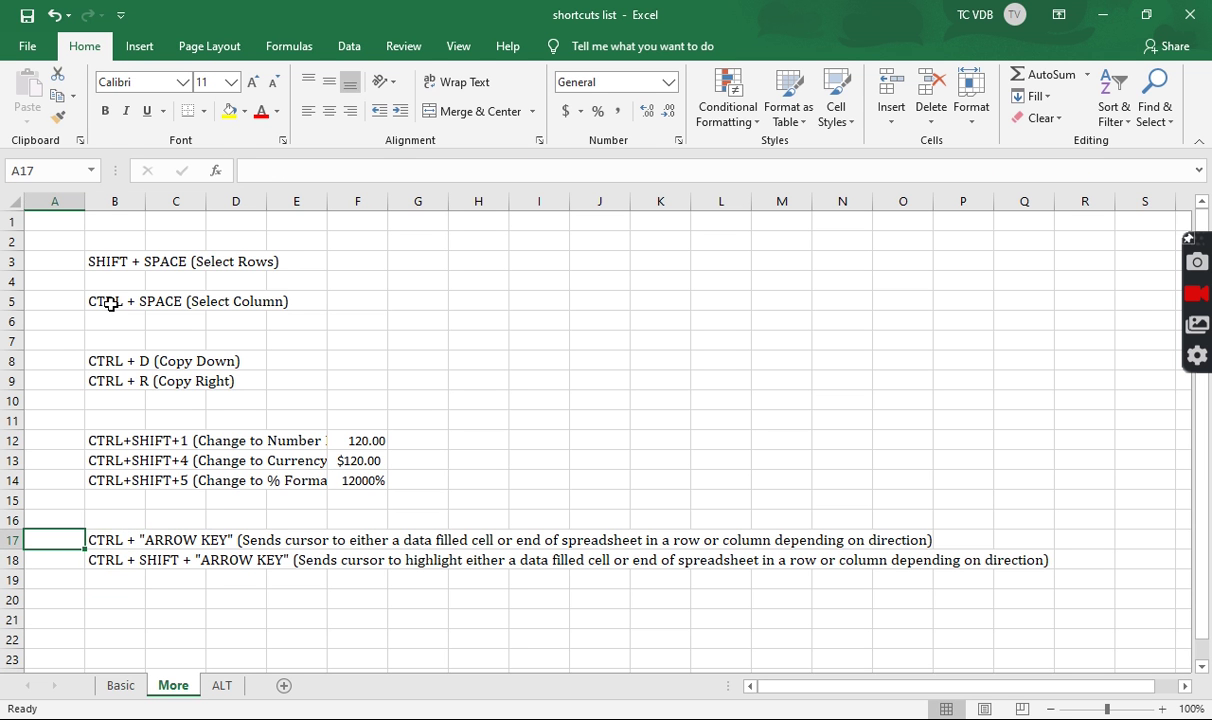
key("ctrl+Right")
key("ctrl+Right")
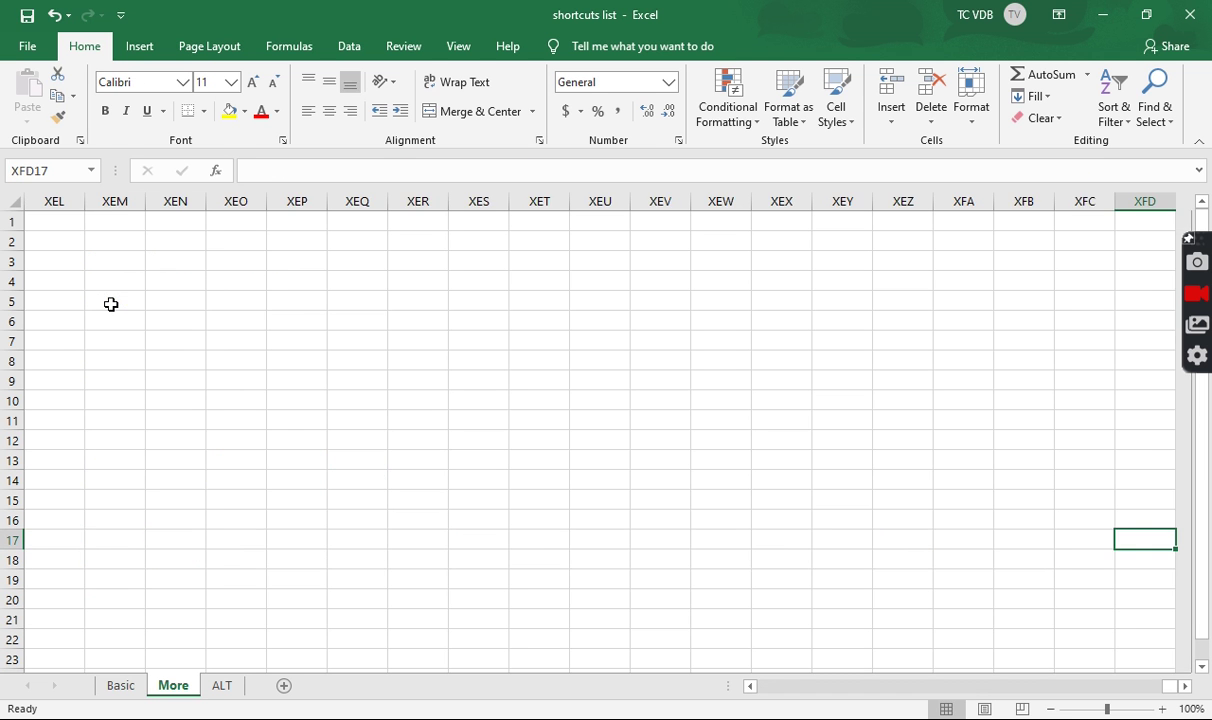
key("ctrl+Left")
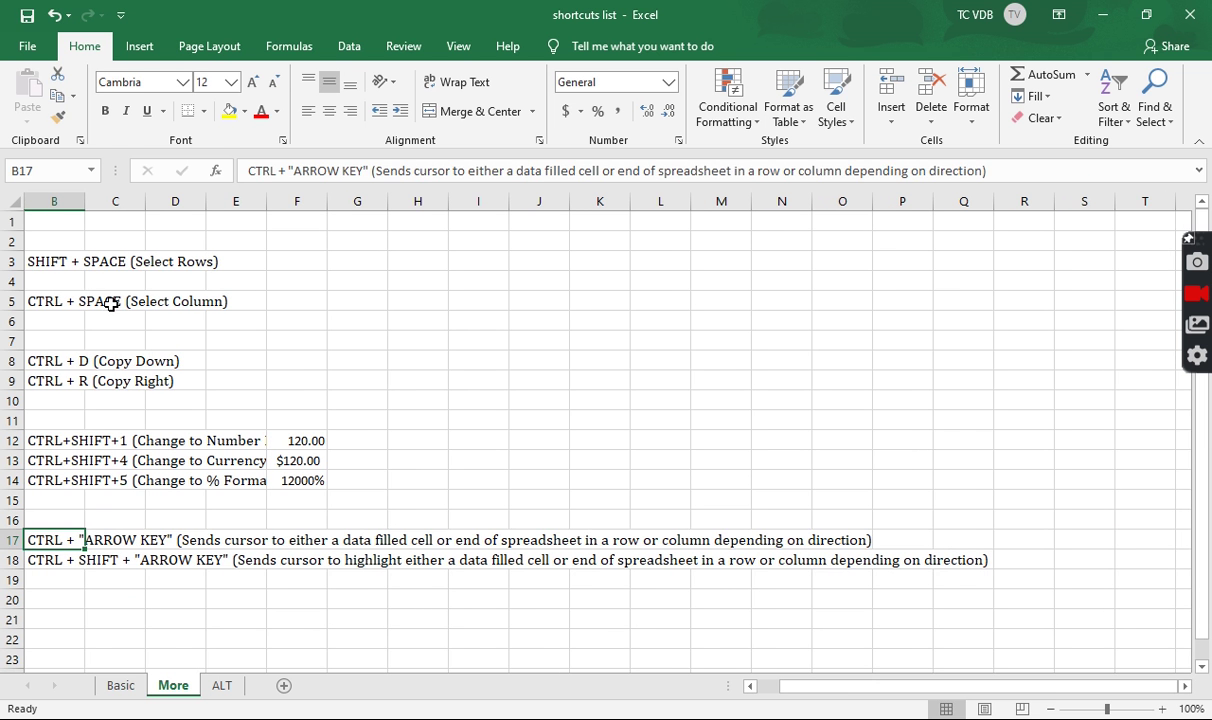
Jump from B18 to the sheet's last row in column B and back up to the last filled cell
key("Down")
key("ctrl+Down")
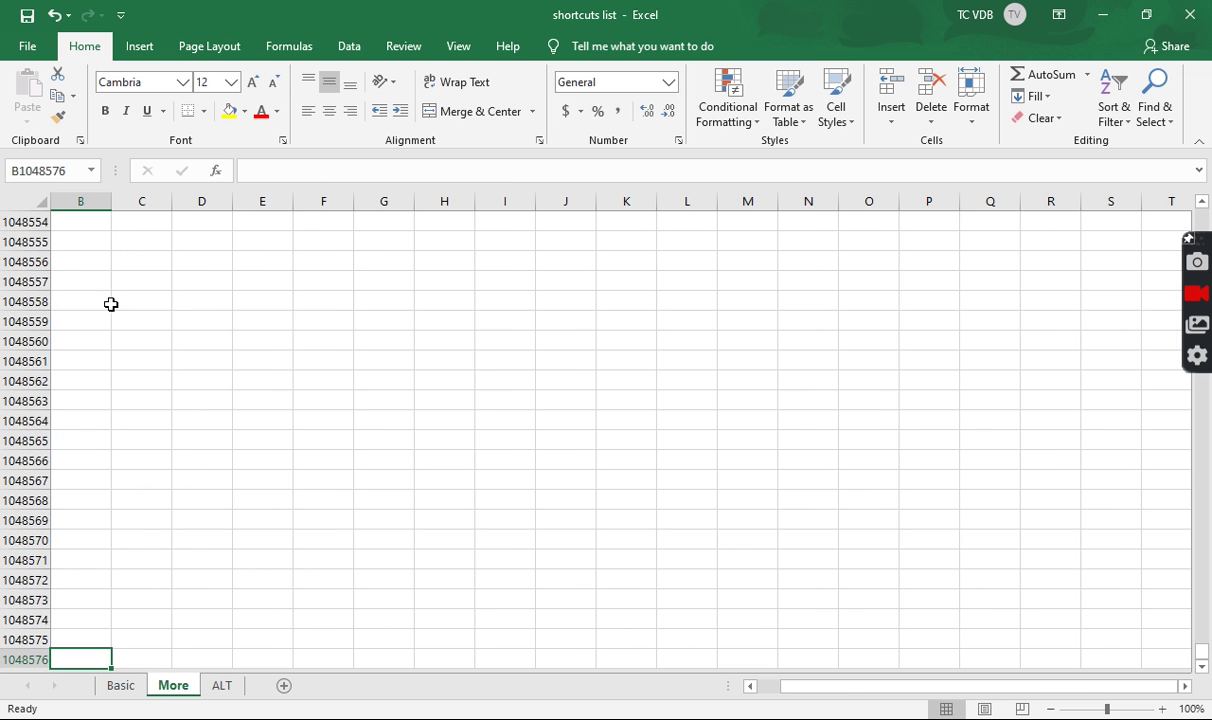
key("ctrl+Up")
Move to A17 in the empty column A and jump up to cell A1
key("Up")
key("Up")
key("Up")
key("Down")
key("Down")
key("Left")
key("ctrl+Up")
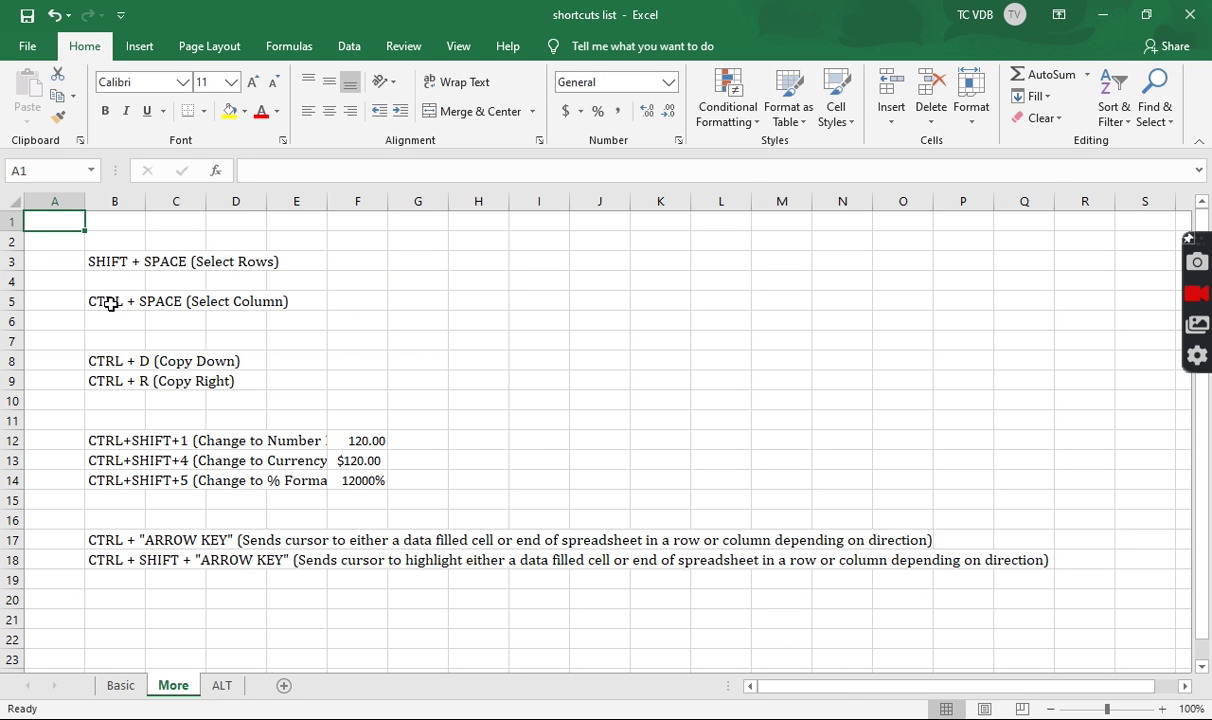
Go to B1 and jump down column B to its first filled cell, B3
key("Right")
key("Right")
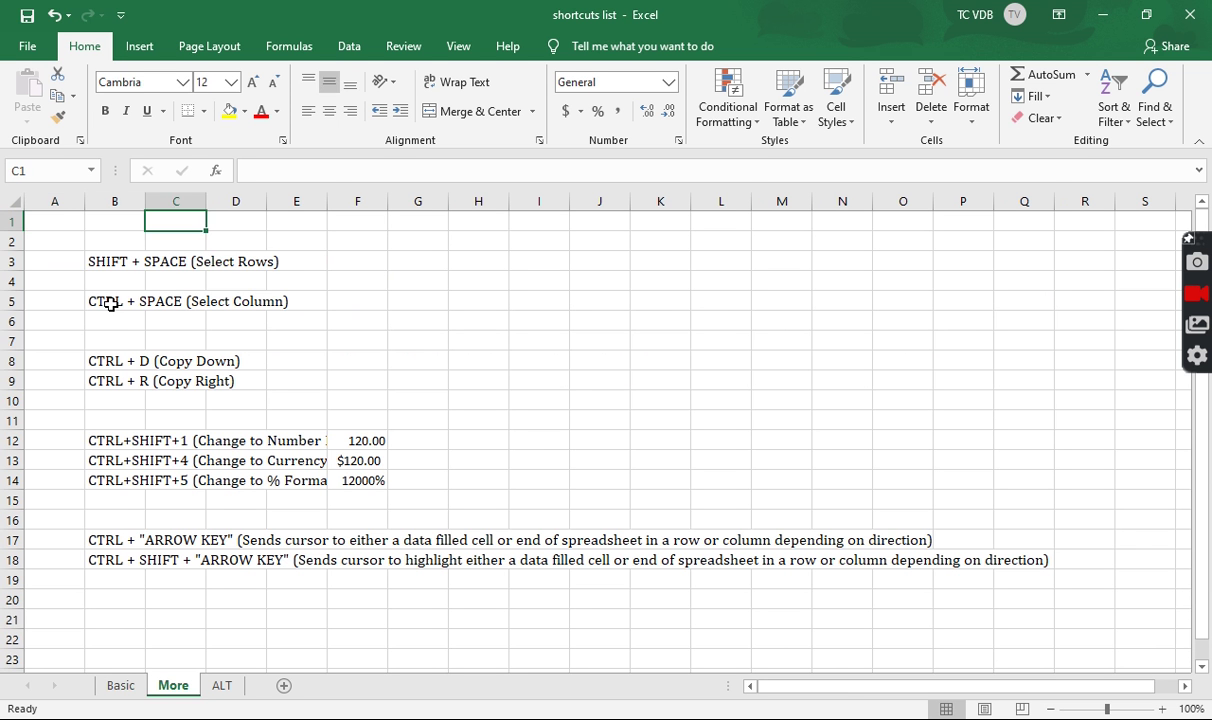
key("Left")
key("ctrl+Down")
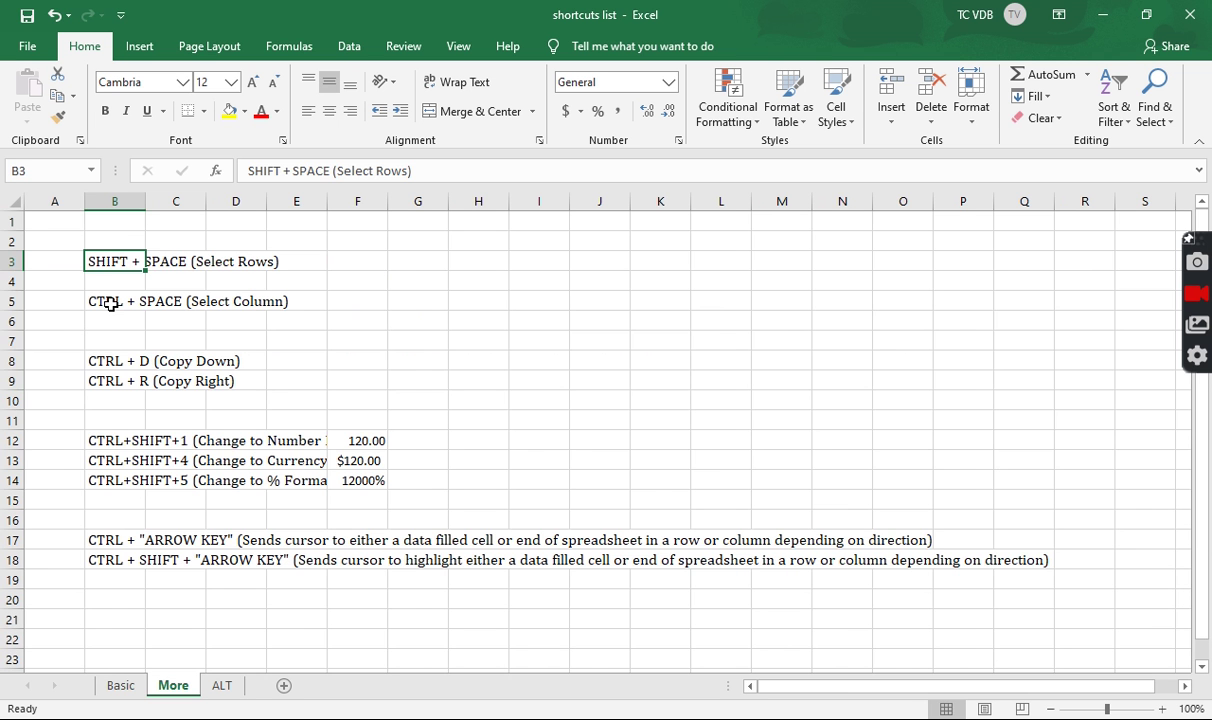
Move to A3, jump down the empty column A to the sheet's last row, and jump back up to A1
key("Left")
key("ctrl+Down")
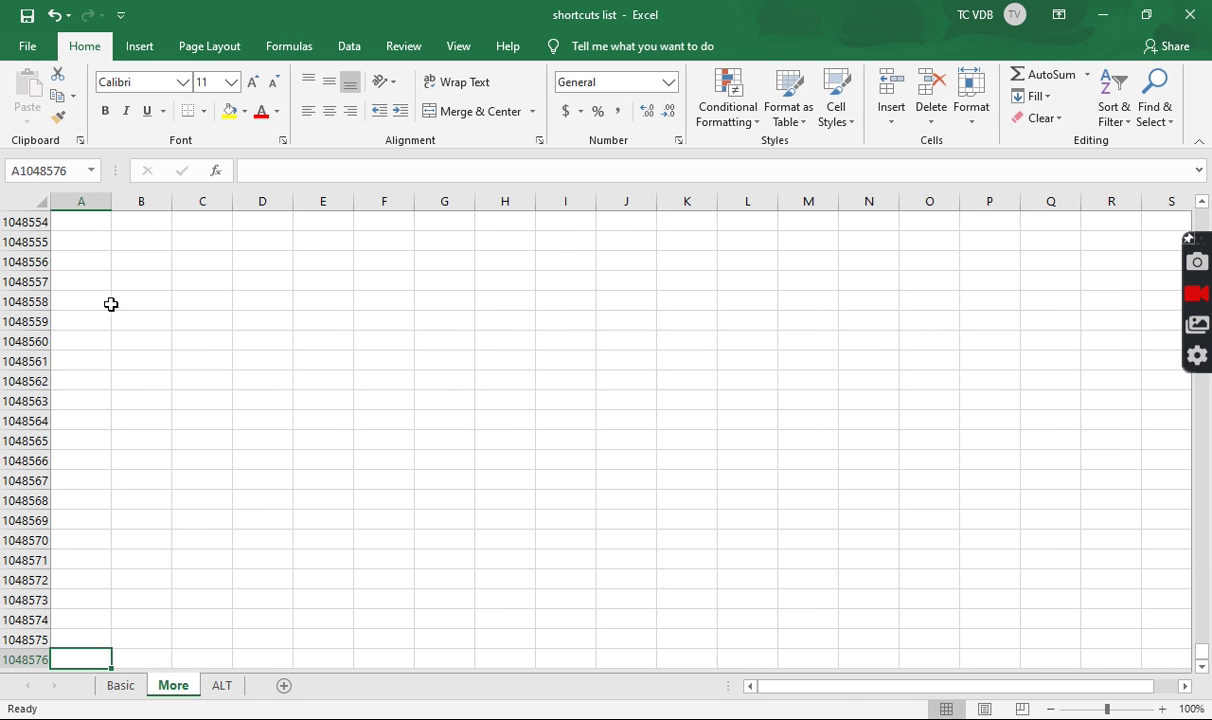
key("ctrl+Up")
Go to B19 and extend the selection up column B, one data edge at a time, until it reaches B1
key("Down")
key("Down")
key("Down")
key("Down")
key("Down")
key("Down")
key("Down")
key("Down")
key("Down")
key("Down")
key("Down")
key("Down")
key("Down")
key("Down")
key("Down")
key("Down")
key("Down")
key("Down")
key("Down")
key("Up")
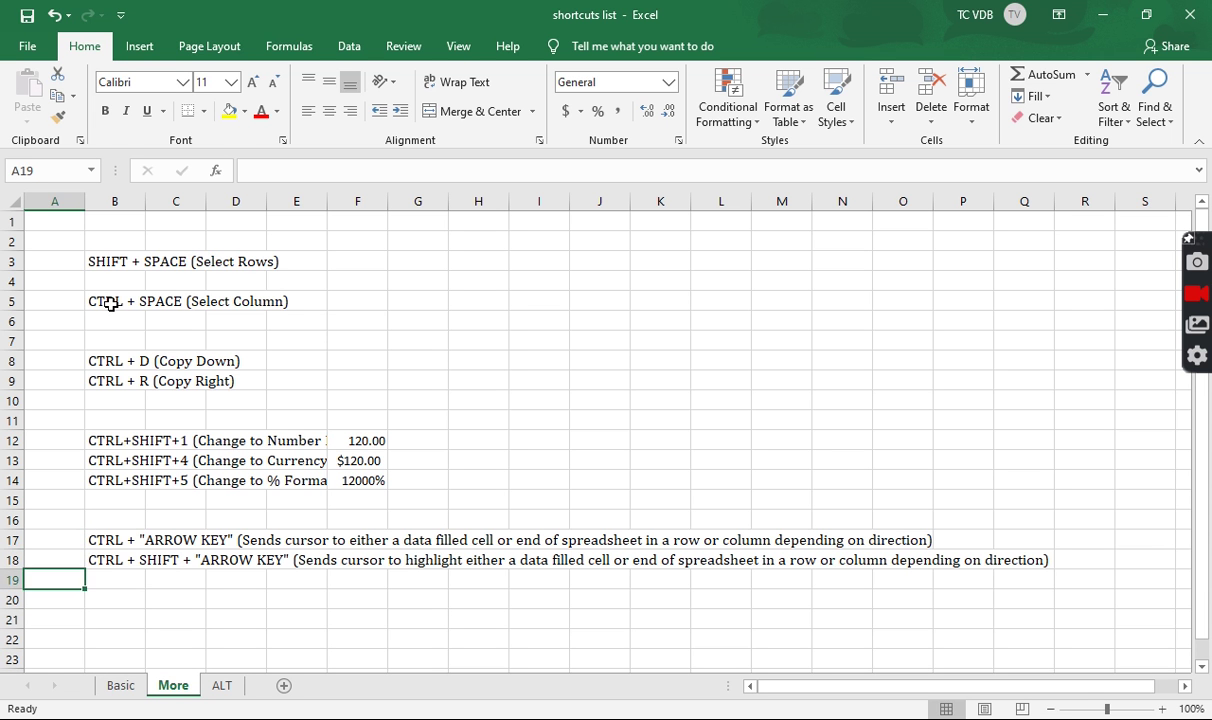
key("Right")
key("shift+Up")
key("ctrl+shift+Up")
key("ctrl+shift+Up")
key("ctrl+shift+Up")
key("ctrl+shift+Up")
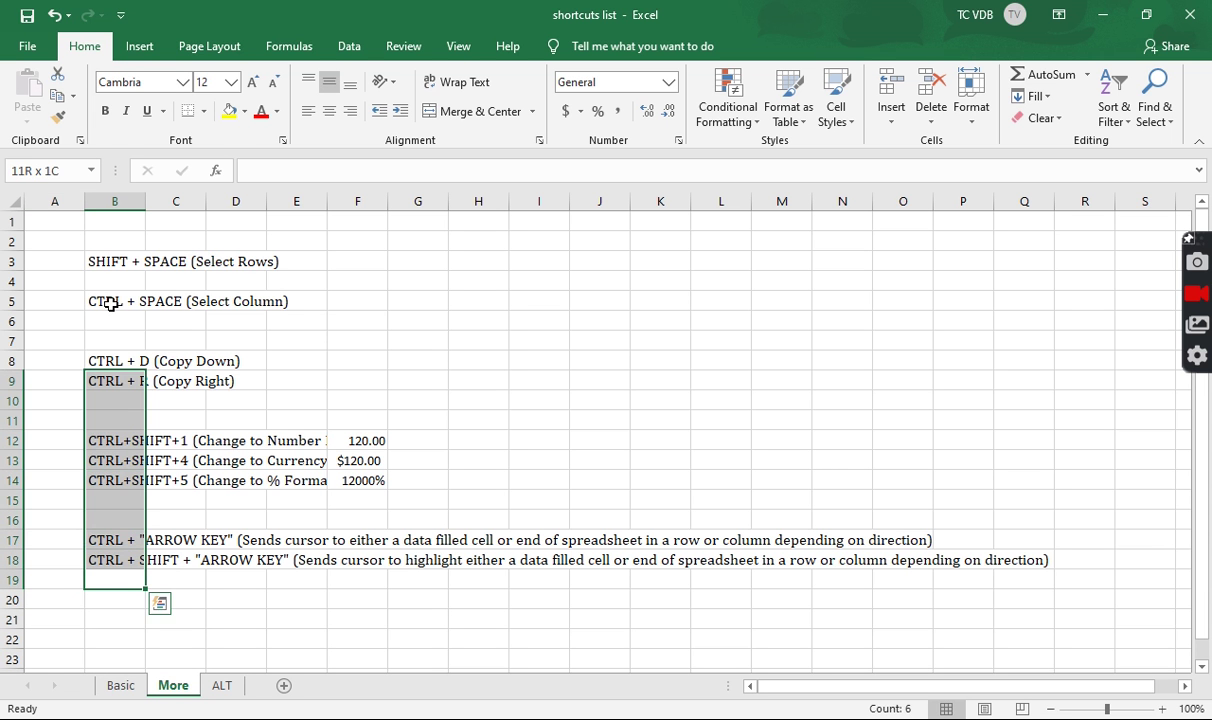
key("ctrl+shift+Up")
key("ctrl+shift+Up")
key("ctrl+shift+Up")
key("ctrl+shift+Up")
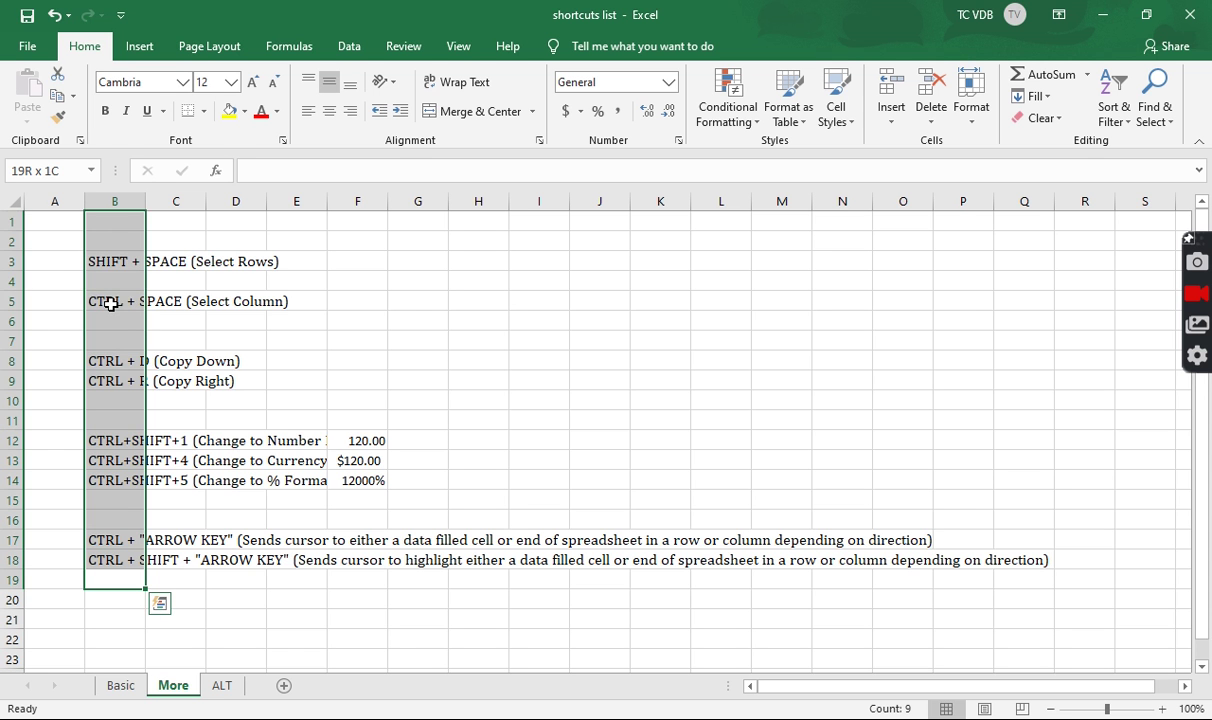
Shrink the column B selection back down, extend it to the sheet's last row, and bring it back up to B18:B19
key("ctrl+shift+Down")
key("ctrl+shift+Down")
key("ctrl+shift+Down")
key("ctrl+shift+Down")
key("ctrl+shift+Down")
key("ctrl+shift+Down")
key("ctrl+shift+Down")
key("ctrl+shift+Down")
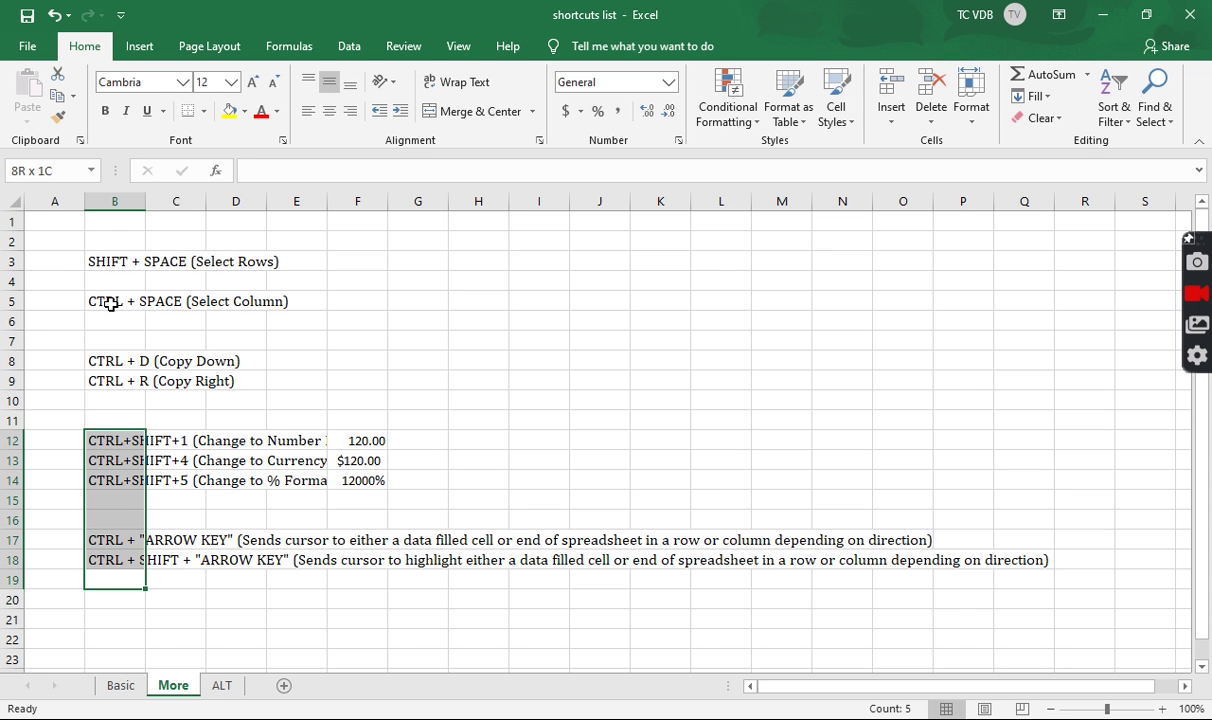
key("ctrl+shift+Down")
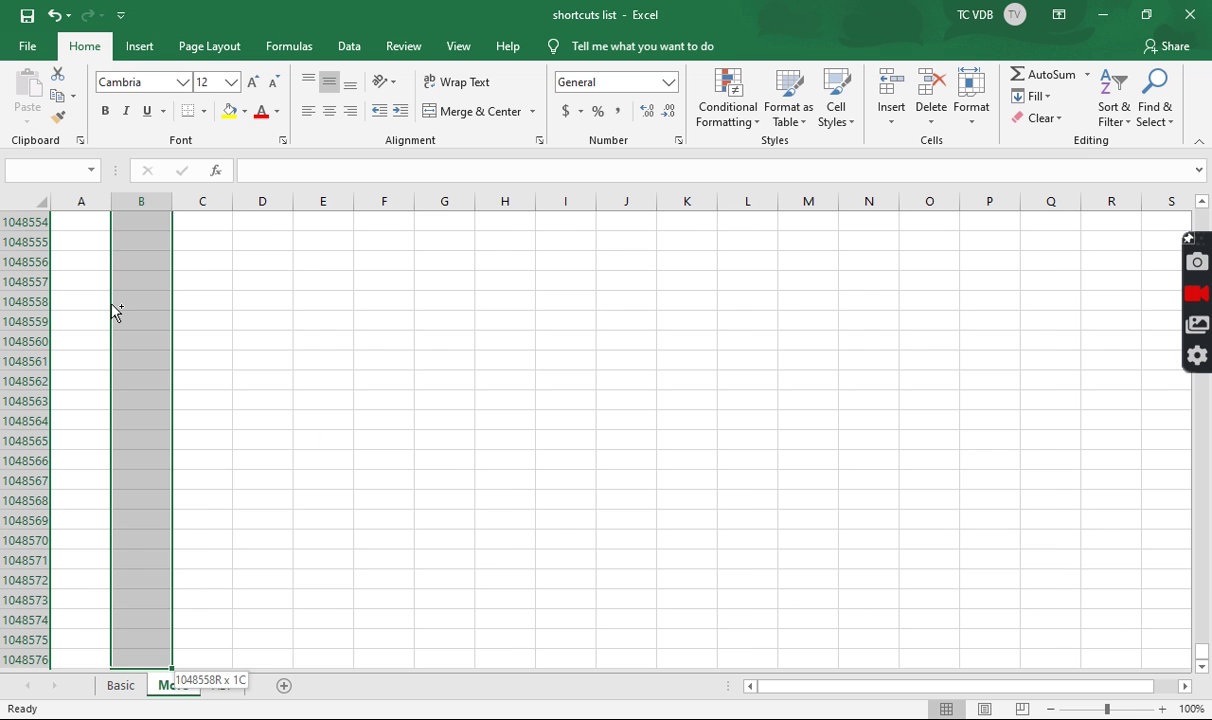
key("ctrl+shift+Up")
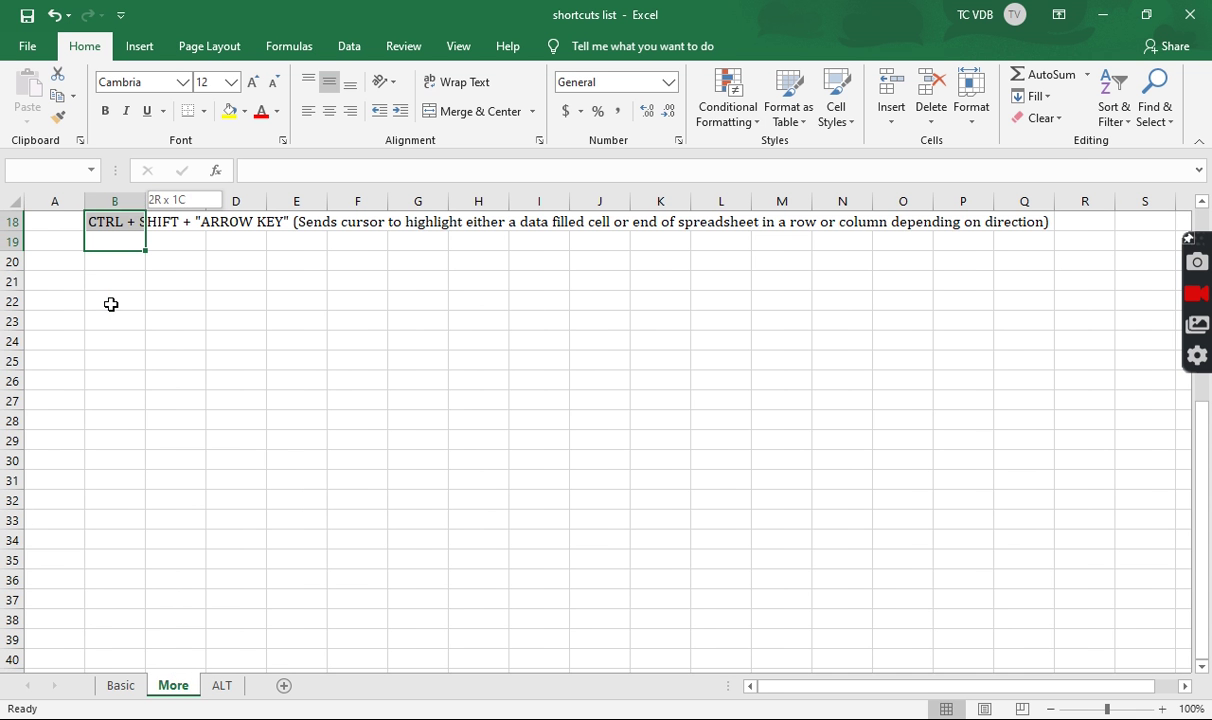
Return to cell A1 and select the whole of column A
key("Left")
key("ctrl+Home")
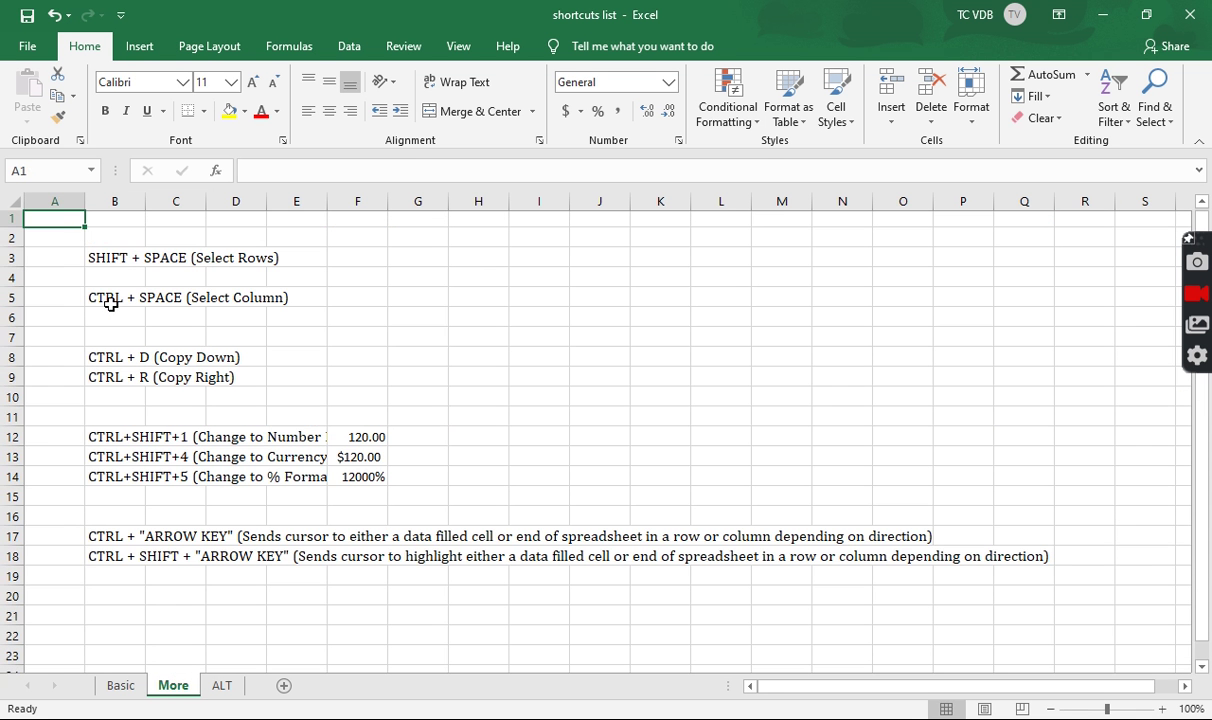
key("ctrl+space")
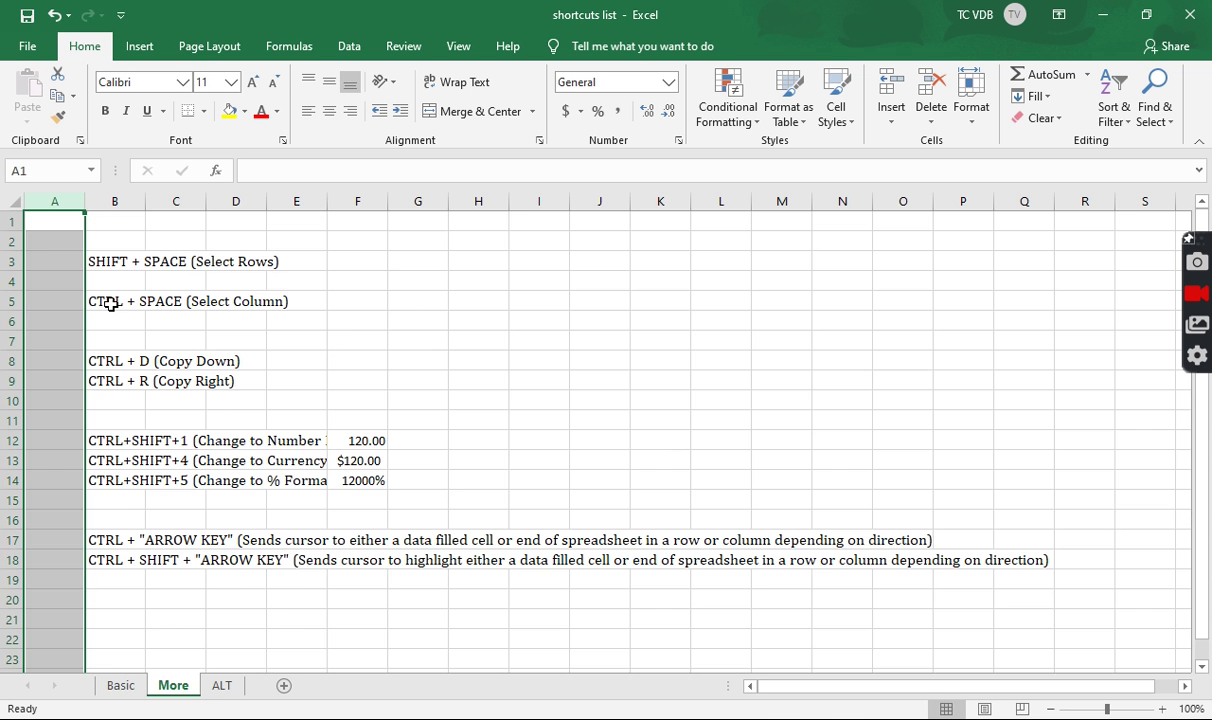
key("shift+space")
Select B2:B9 and repeatedly extend the selection across to the sheet's last column and back to column A
key("Down")
key("Right")
key("shift+Down")
key("shift+Down")
key("shift+Down")
key("shift+Down")
key("shift+Down")
key("shift+Down")
key("shift+Down")
key("ctrl+shift+Right")
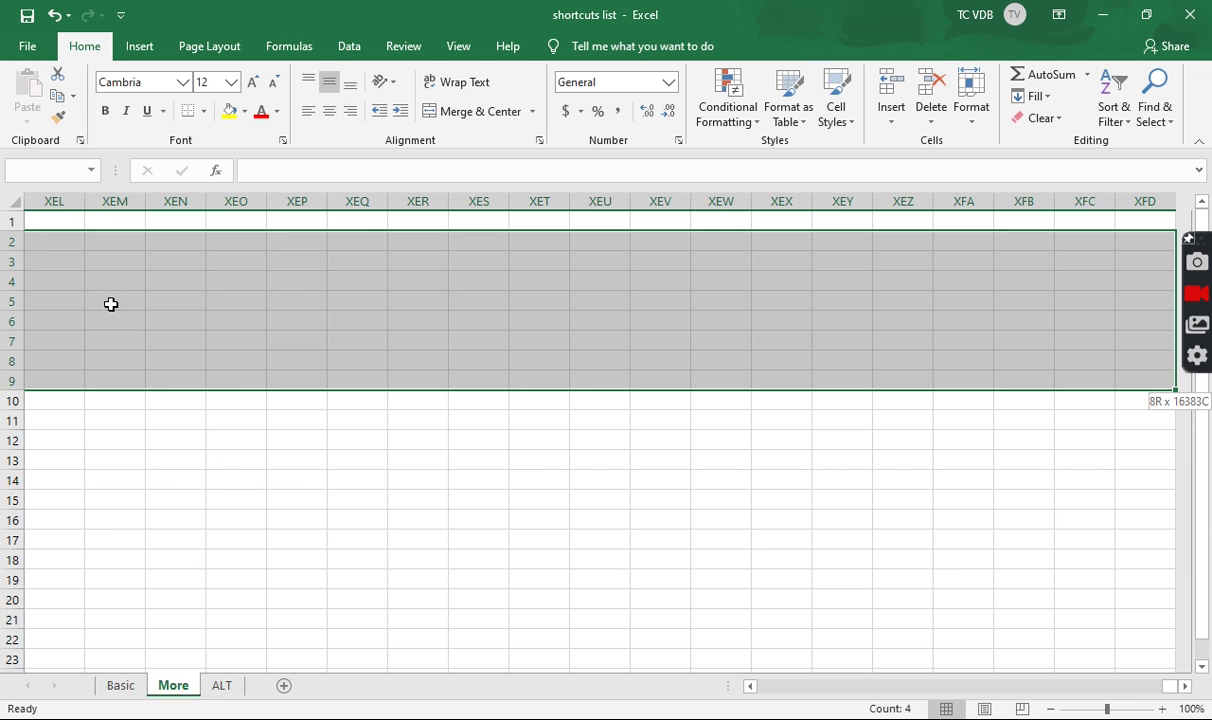
key("ctrl+shift+Left")
key("ctrl+shift+Left")
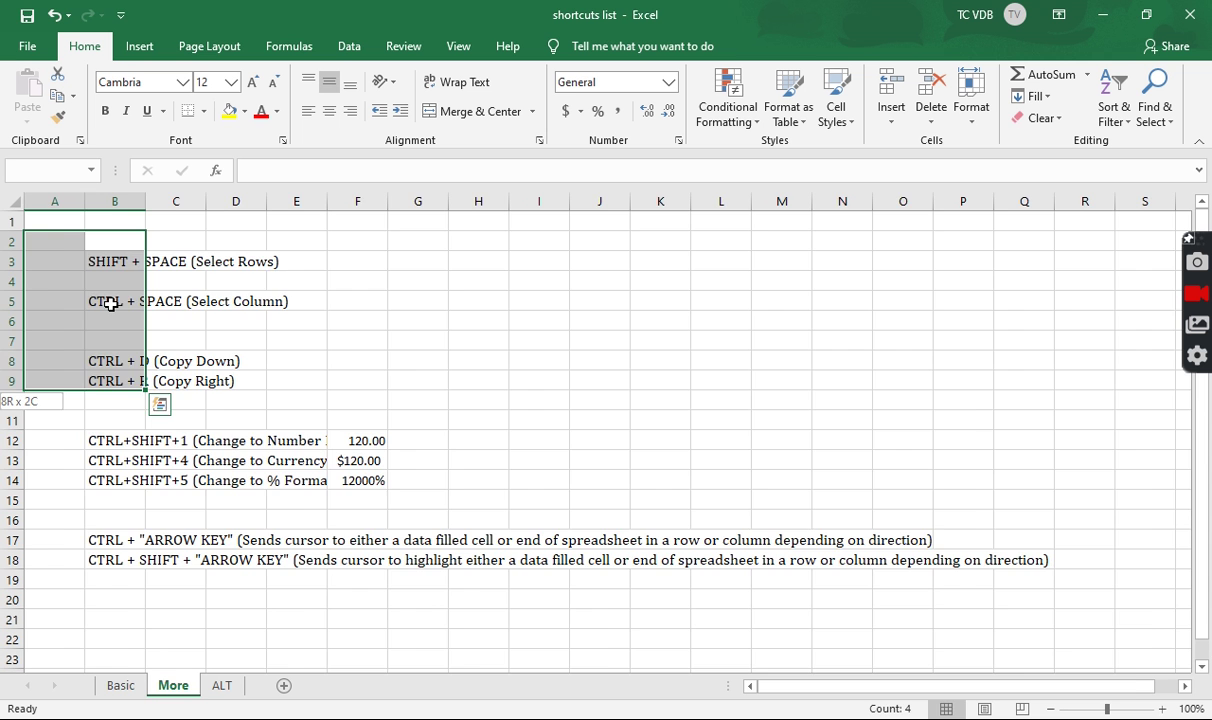
key("ctrl+shift+Right")
key("ctrl+shift+Left")
key("ctrl+shift+Left")
key("ctrl+shift+Down")
key("ctrl+shift+Right")
key("ctrl+shift+Left")
key("ctrl+shift+Left")
Go to B13, select its entire row, insert a blank row there, and delete that blank row again
key("Down")
key("Down")
key("Down")
key("Down")
key("Down")
key("Down")
key("Down")
key("Down")
key("Down")
key("Down")
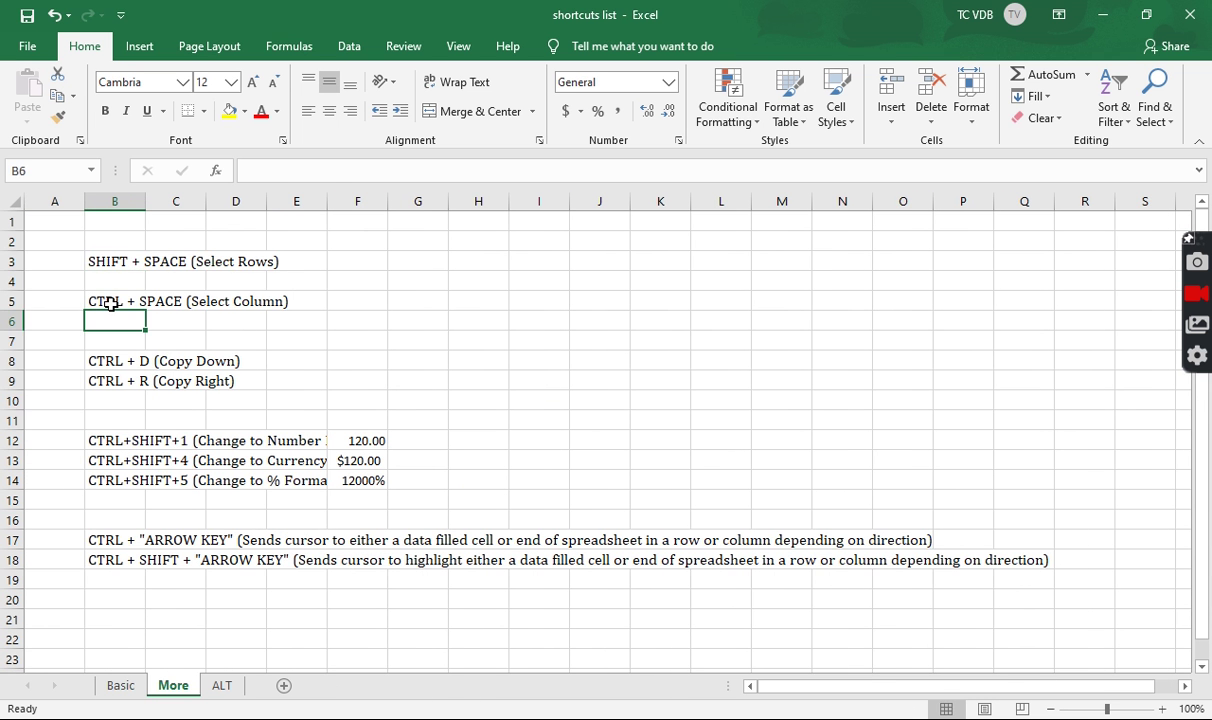
key("Down")
key("Down")
key("Down")
key("Down")
key("Down")
key("Down")
key("Down")
key("Up")
key("Up")
key("Up")
key("Up")
key("Up")
key("Up")
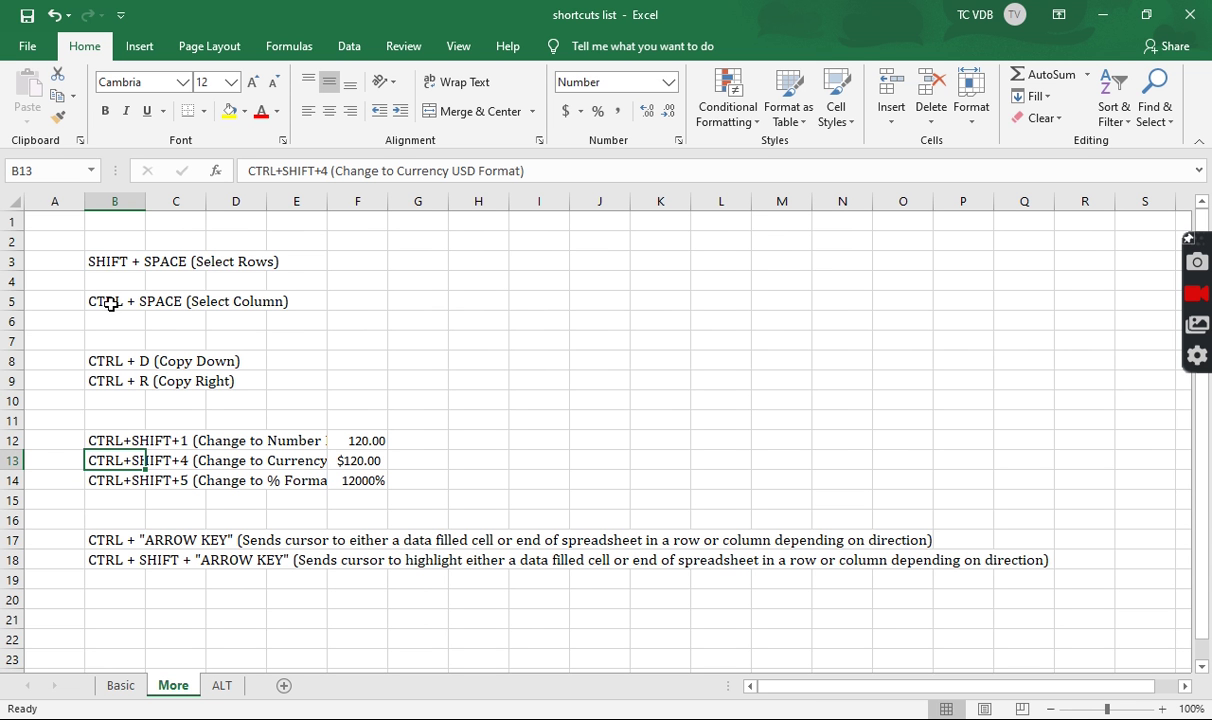
key("shift+space")
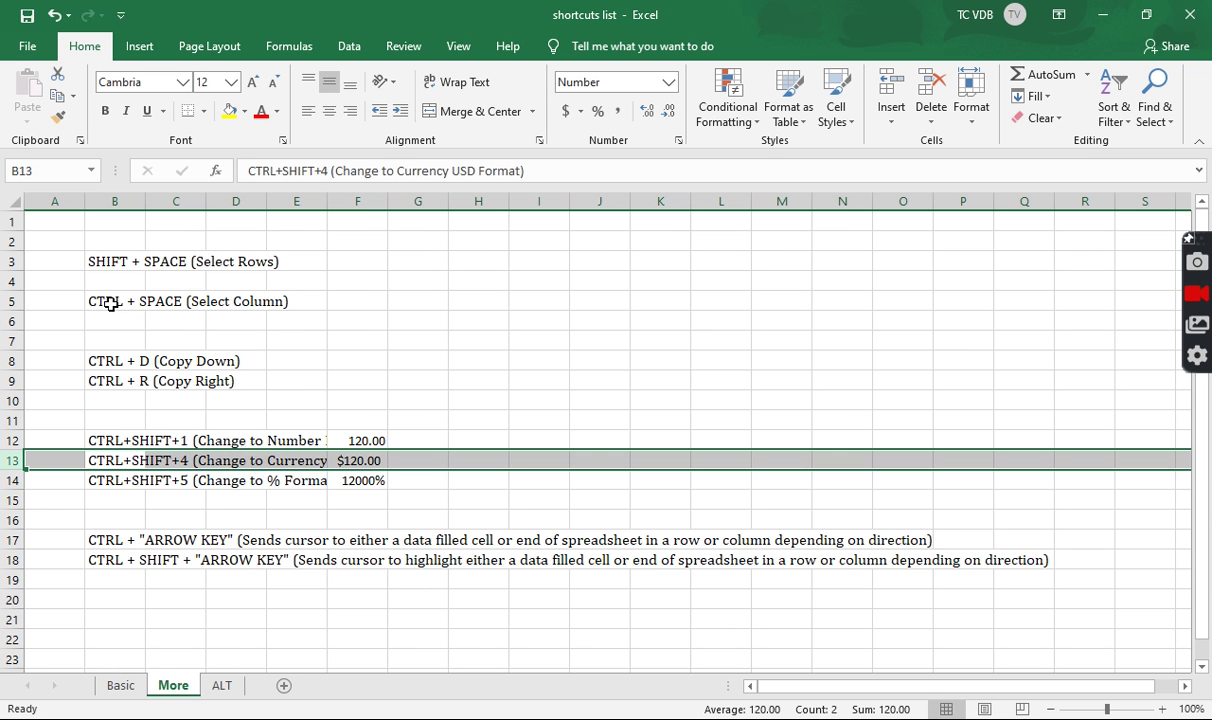
key("ctrl+shift+plus")
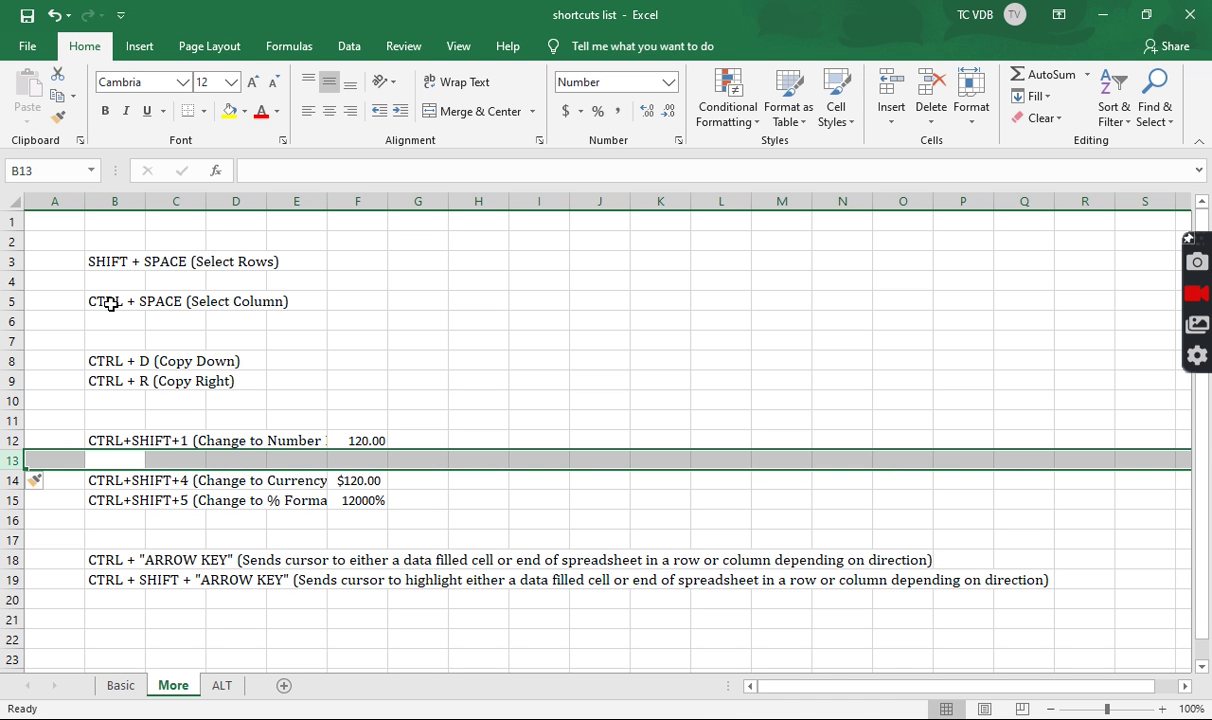
key("ctrl+minus")
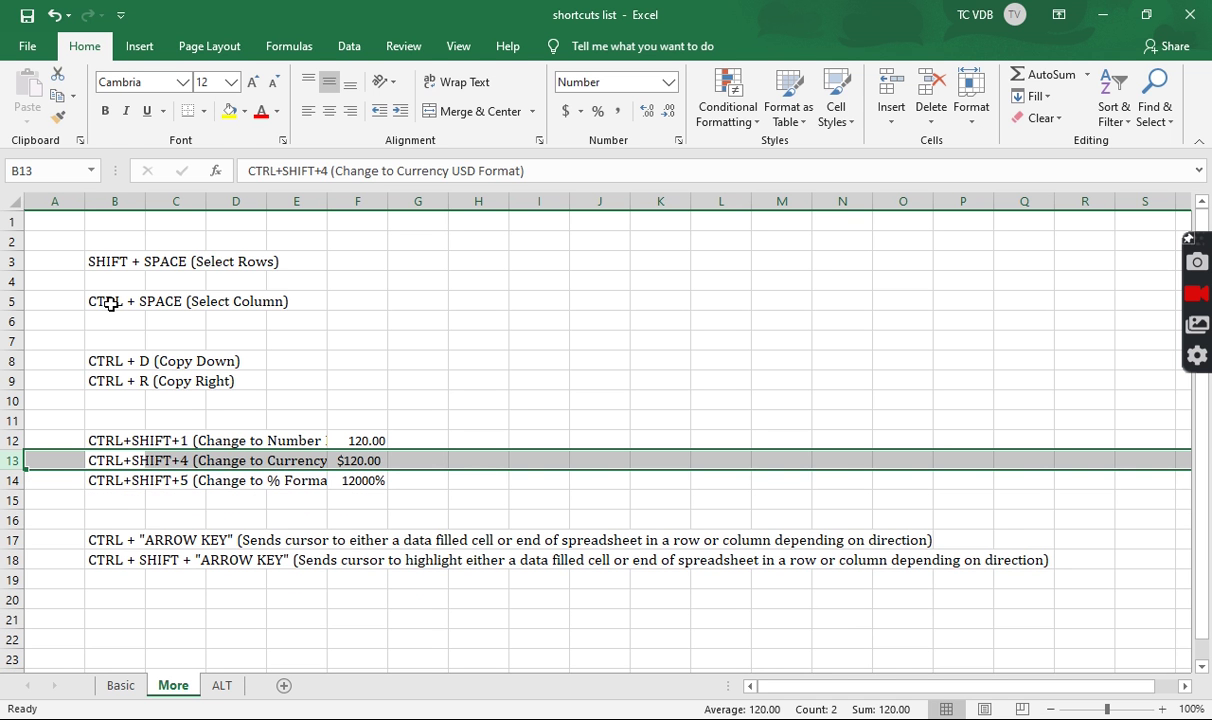
Select all of column E from E13, insert a blank column there, delete it again, and move to F13
key("Right")
key("Right")
key("Right")
key("ctrl+space")
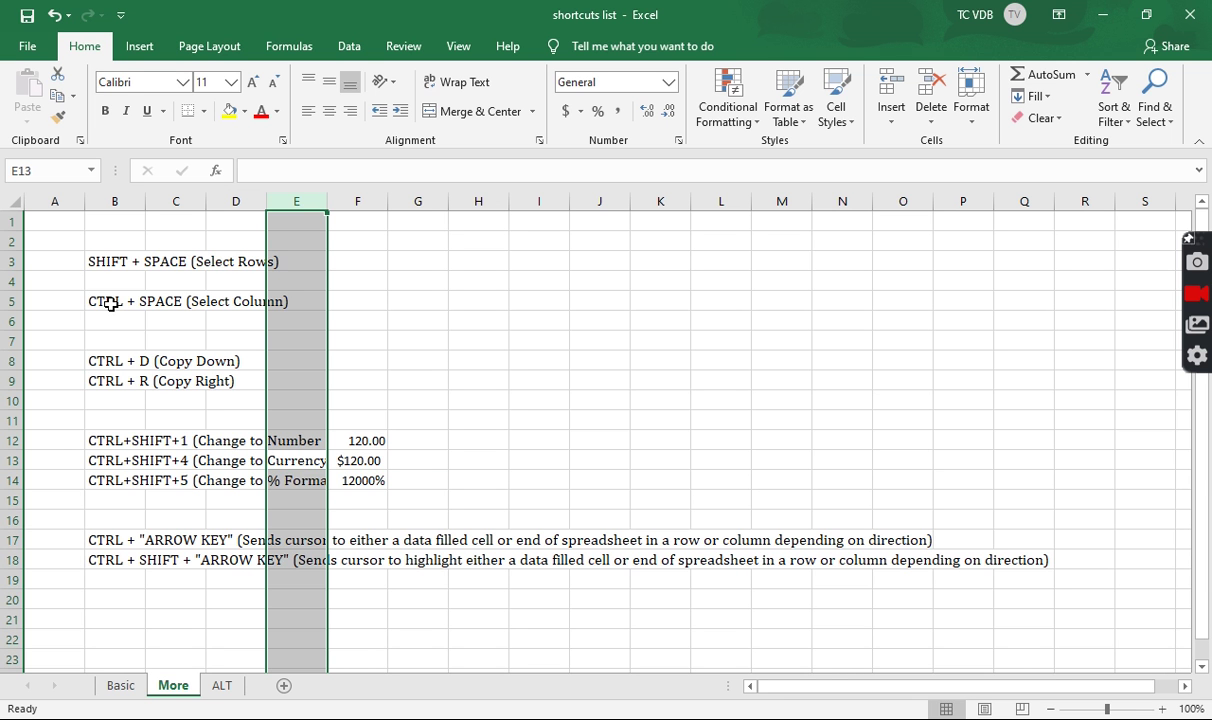
key("ctrl+shift+plus")
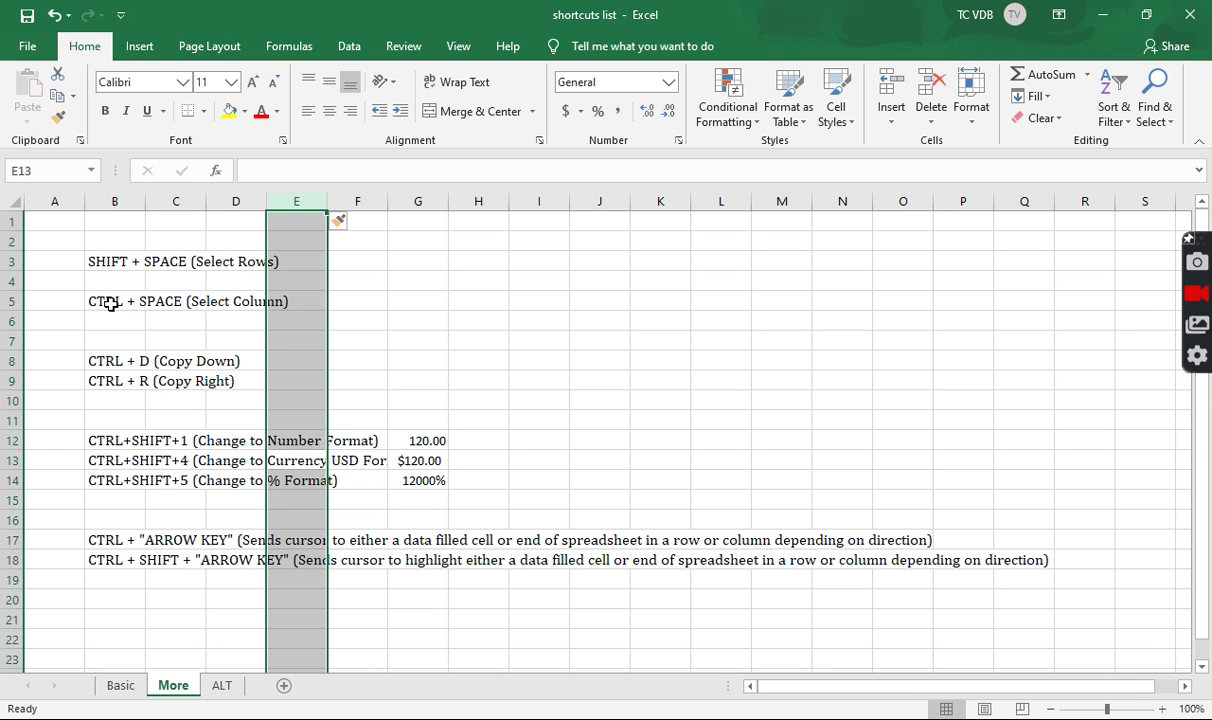
key("ctrl+minus")
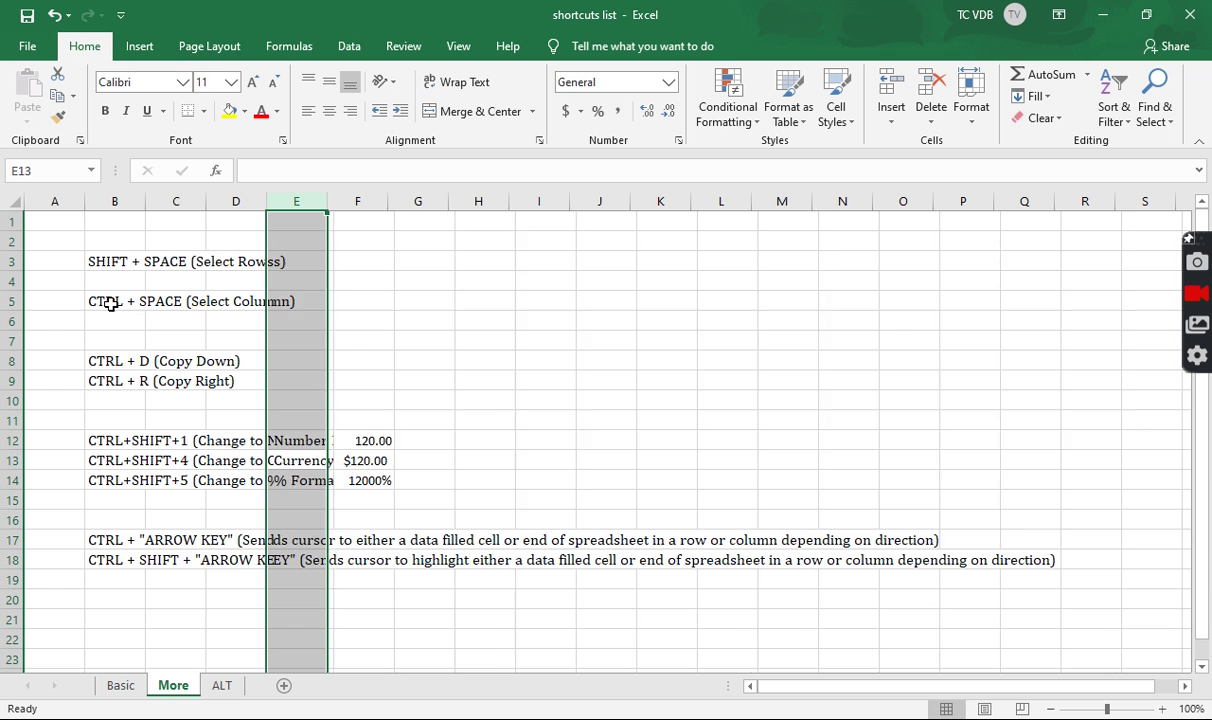
key("Right")
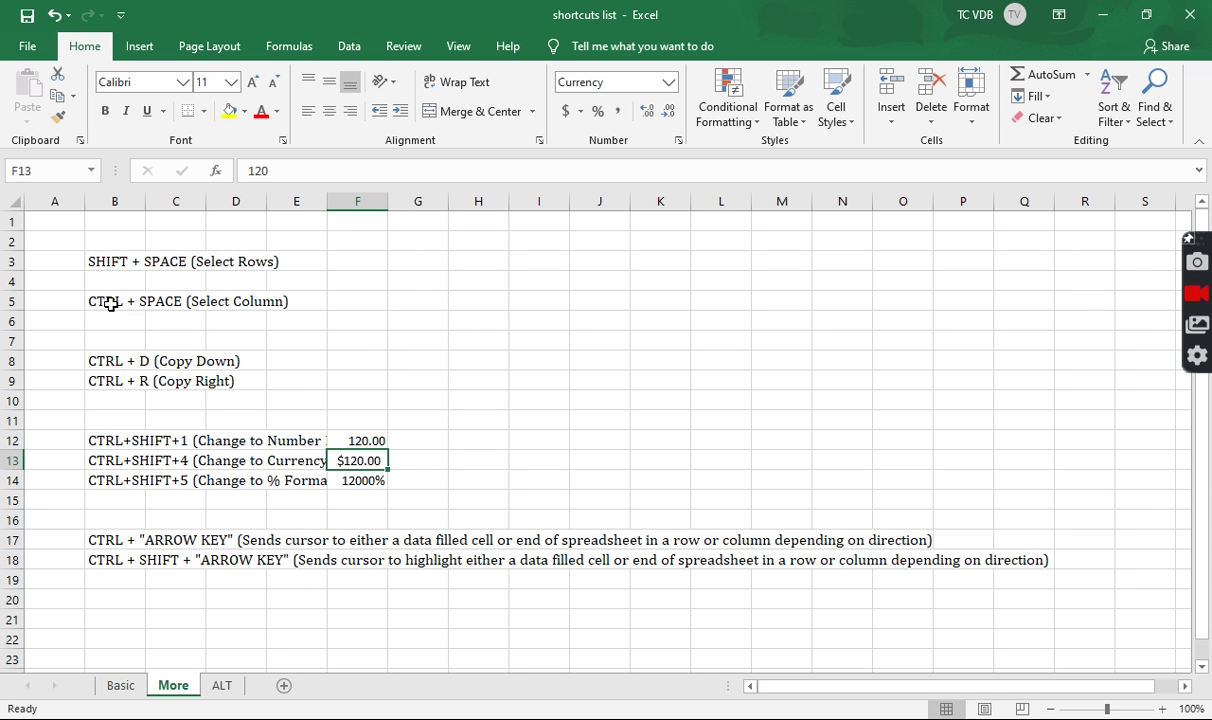